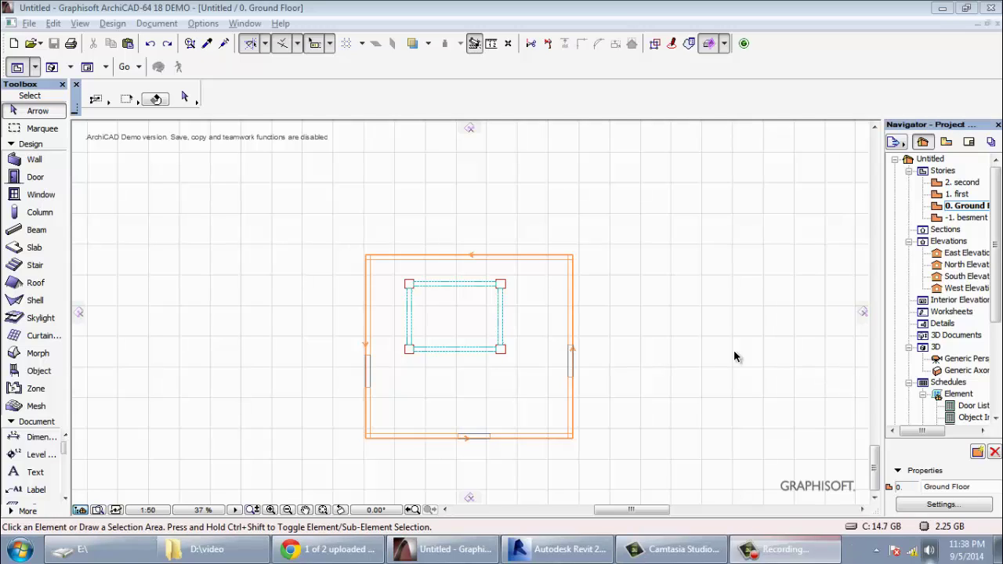
# Step: Preview the walled room with columns and beams in 3D, then go back to the Ground Floor plan
pyautogui.press('F3')
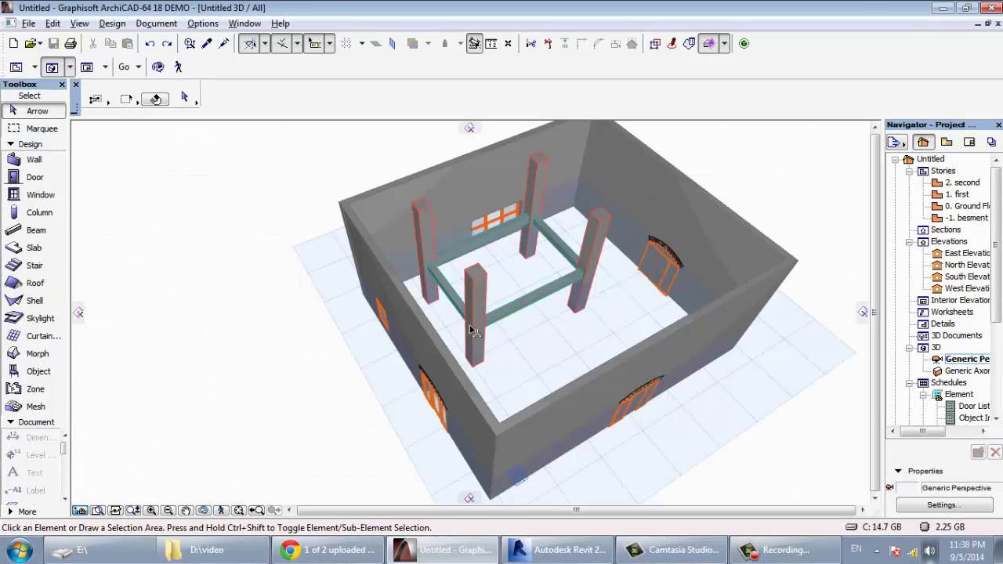
pyautogui.press('F2')
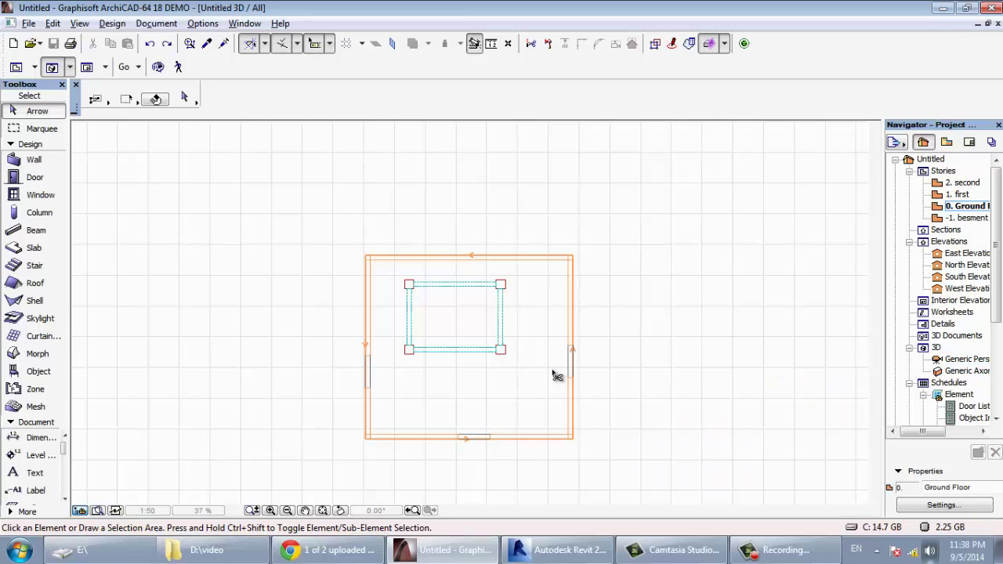
# Step: Draw a rectangular slab from the walls' outer top-left to outer bottom-right corner, then view it in 3D
pyautogui.click(27, 254)
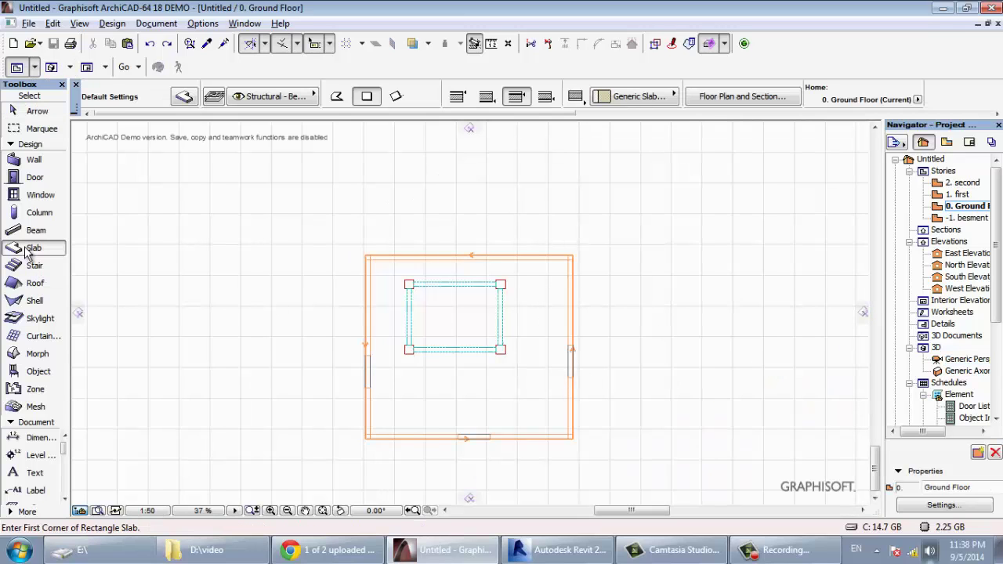
pyautogui.scroll(4, 382, 275)
pyautogui.scroll(4, 340, 240)
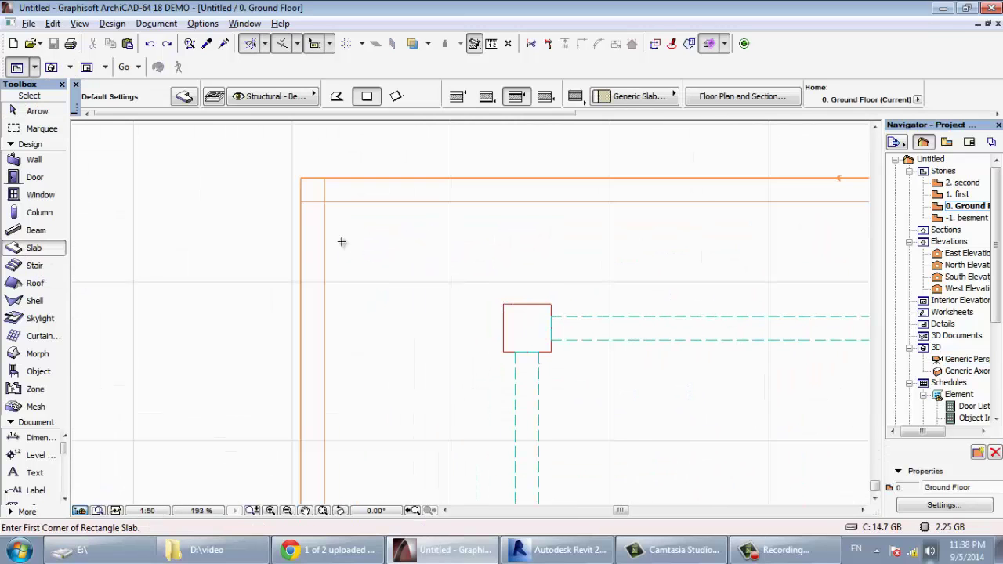
pyautogui.click(301, 183)
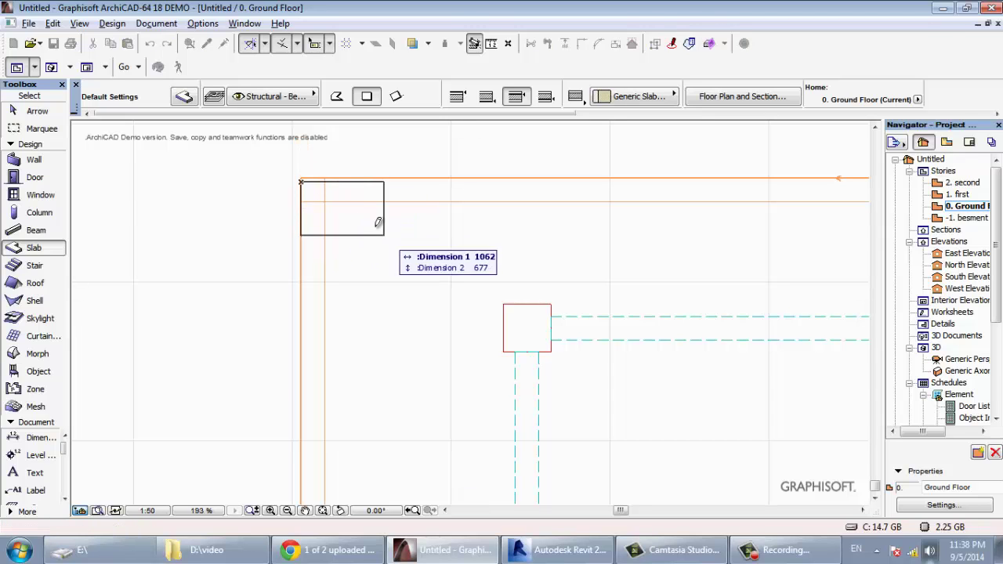
pyautogui.scroll(-1, 329, 219)
pyautogui.scroll(-2, 497, 336)
pyautogui.scroll(-1, 593, 437)
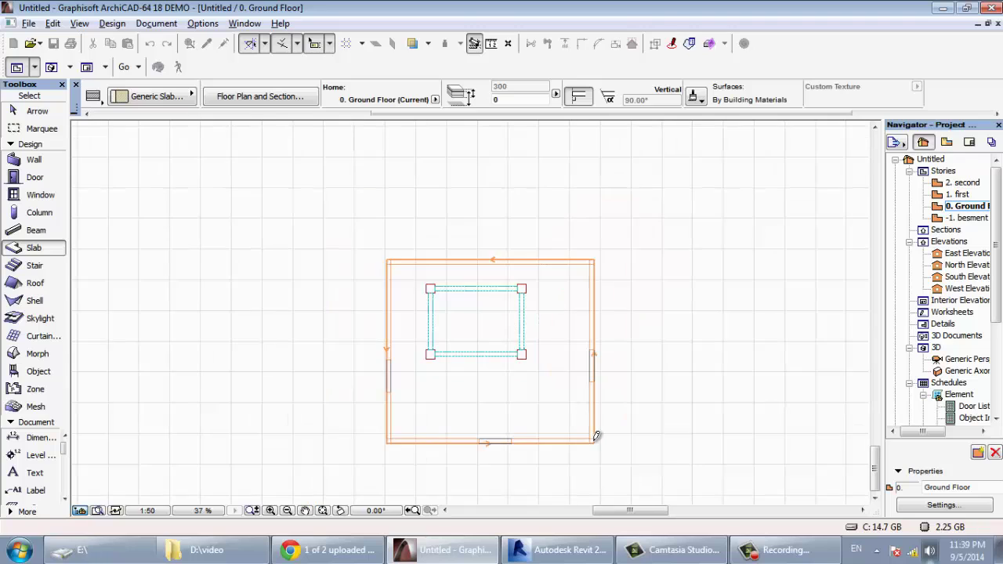
pyautogui.scroll(2, 609, 463)
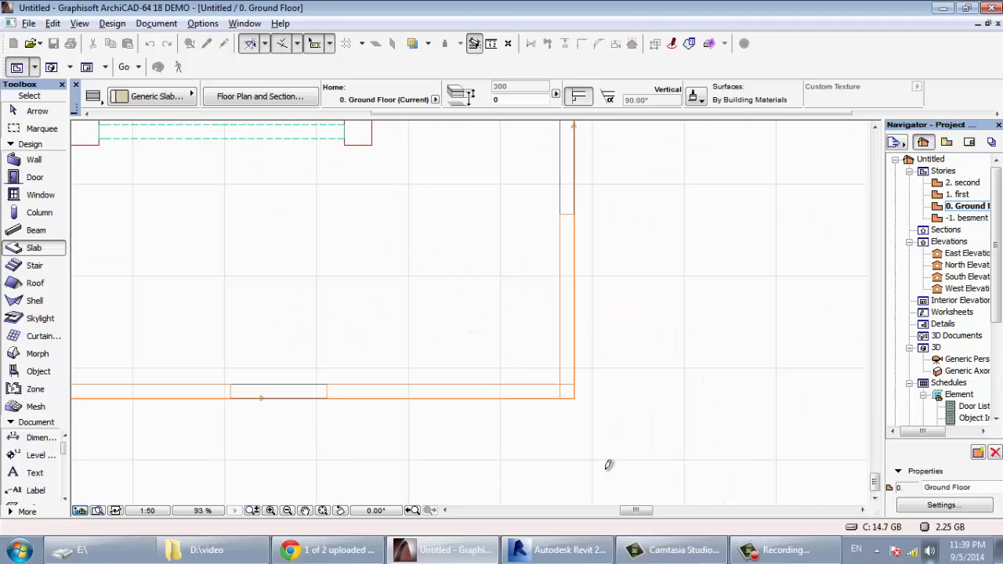
pyautogui.click(576, 394)
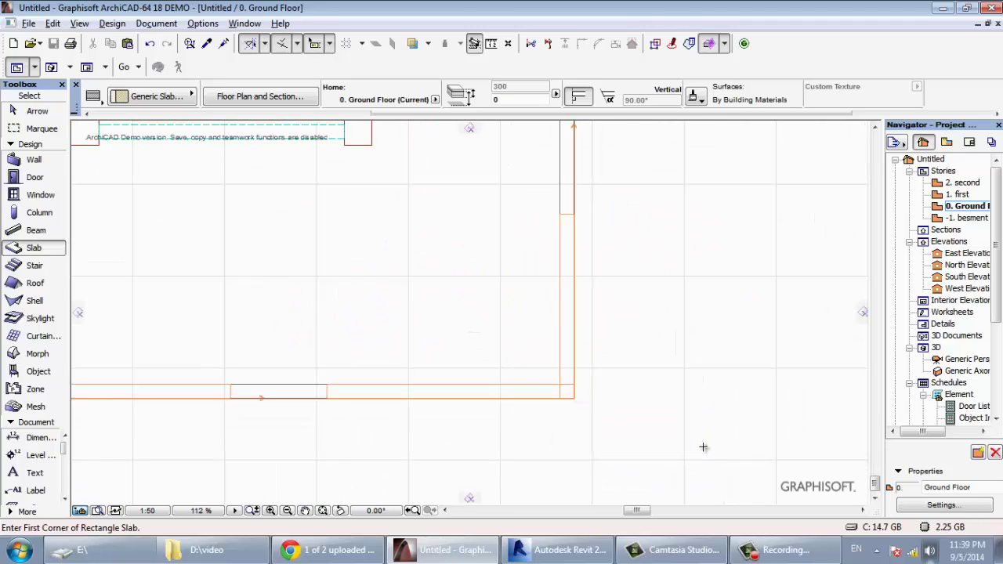
pyautogui.press('F3')
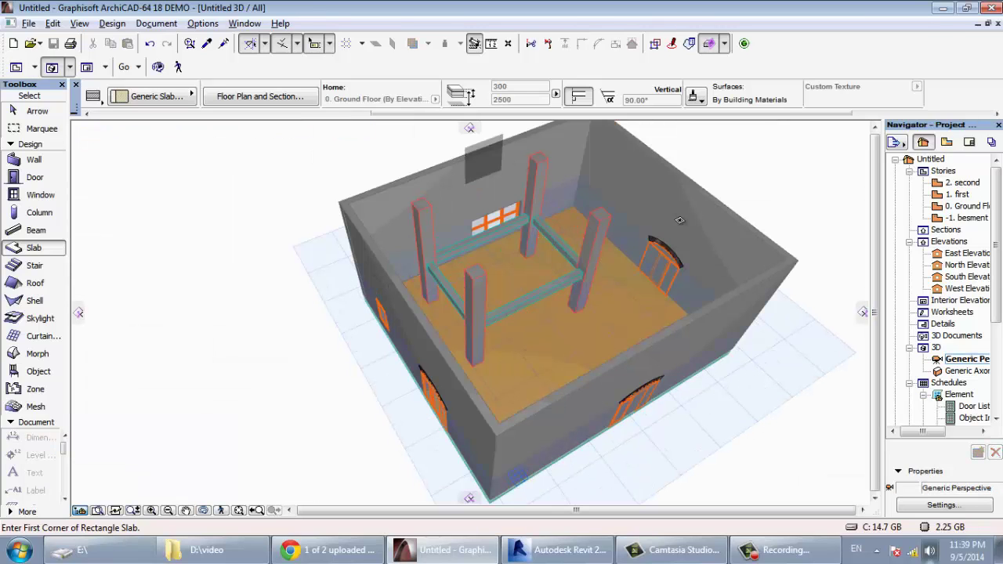
# Step: Orbit the 3D view down to eye level to inspect the slab, then return to the Ground Floor plan
pyautogui.press('Escape')
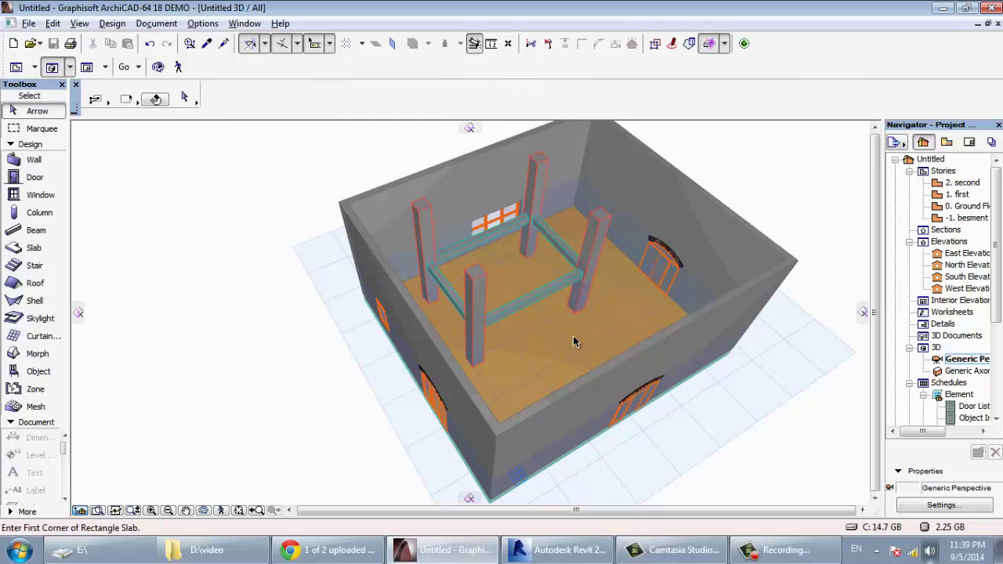
pyautogui.moveTo(535, 402)
pyautogui.keyDown('shift'); pyautogui.mouseDown(button='middle')
pyautogui.moveTo(695, 280)
pyautogui.moveTo(557, 394)
pyautogui.mouseUp(button='middle'); pyautogui.keyUp('shift')
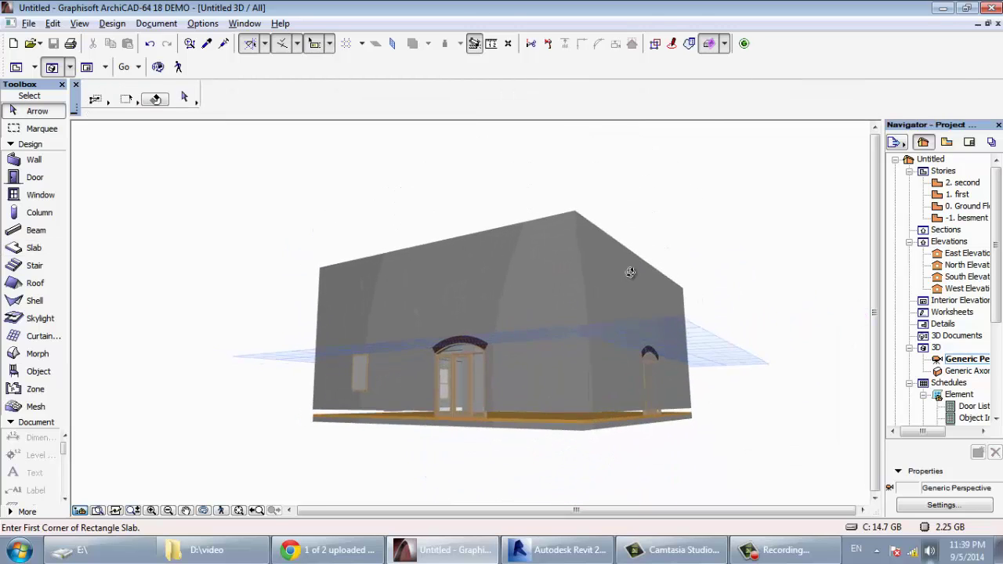
pyautogui.click(431, 462)
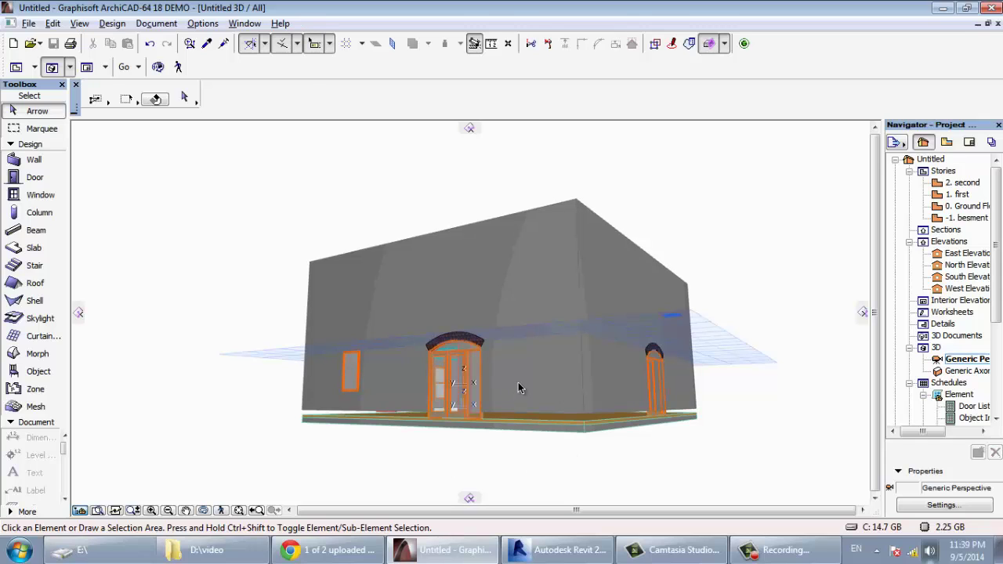
pyautogui.click(511, 259)
pyautogui.click(523, 214)
pyautogui.press('F2')
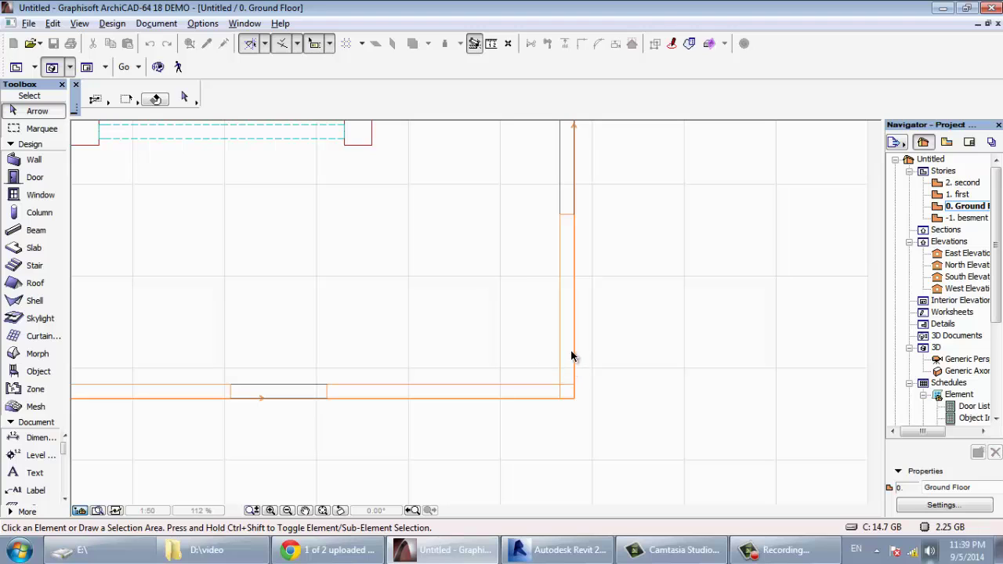
# Step: Change the selected walls' bottom offset from 300 to 0 in Wall Selection Settings
pyautogui.scroll(-5, 684, 382)
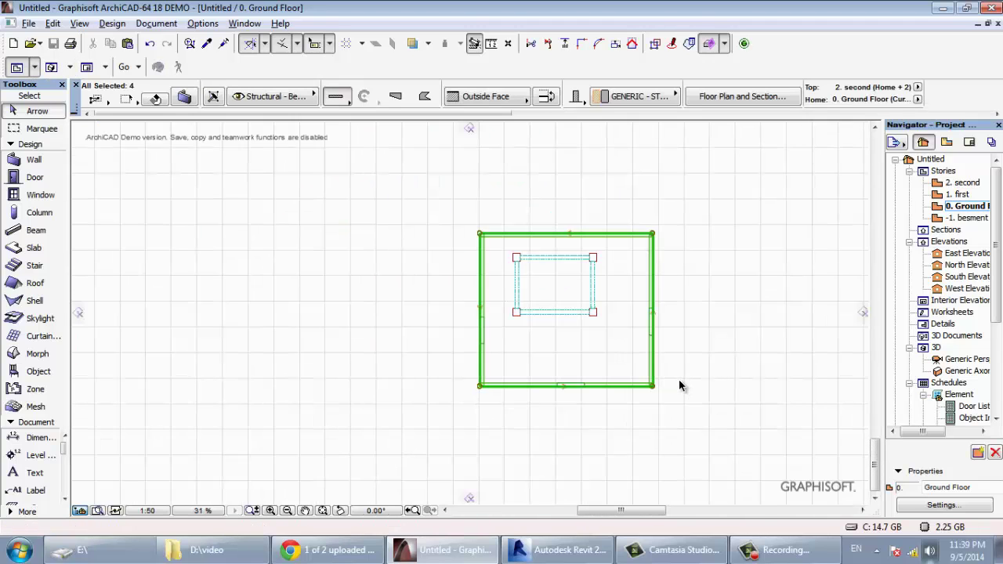
pyautogui.scroll(2, 679, 379)
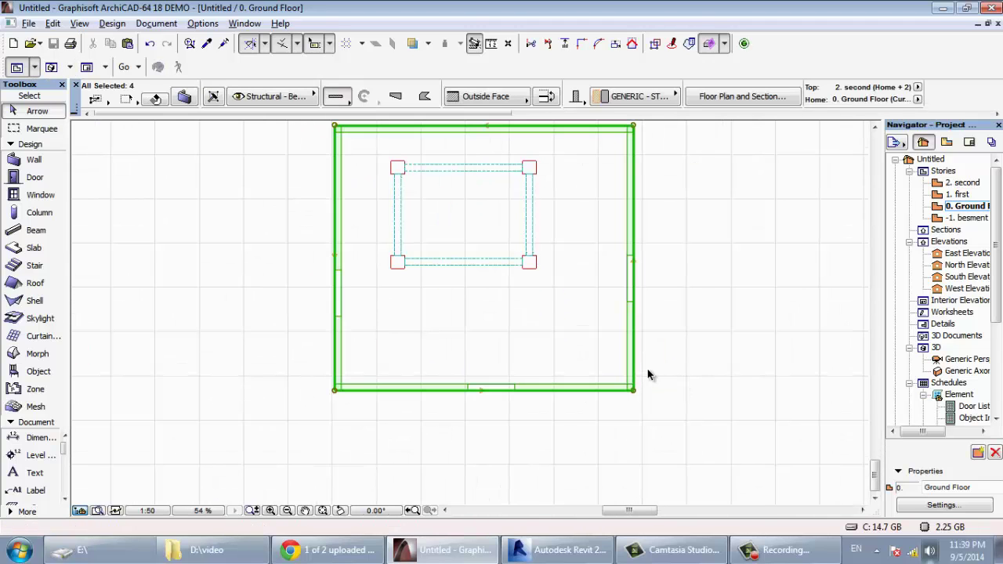
pyautogui.click(184, 98)
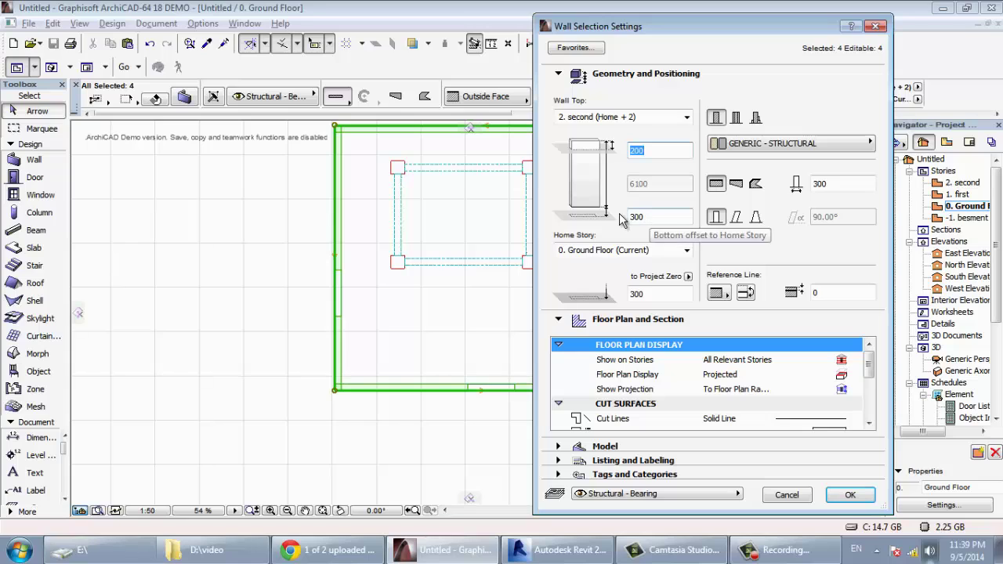
pyautogui.click(658, 217)
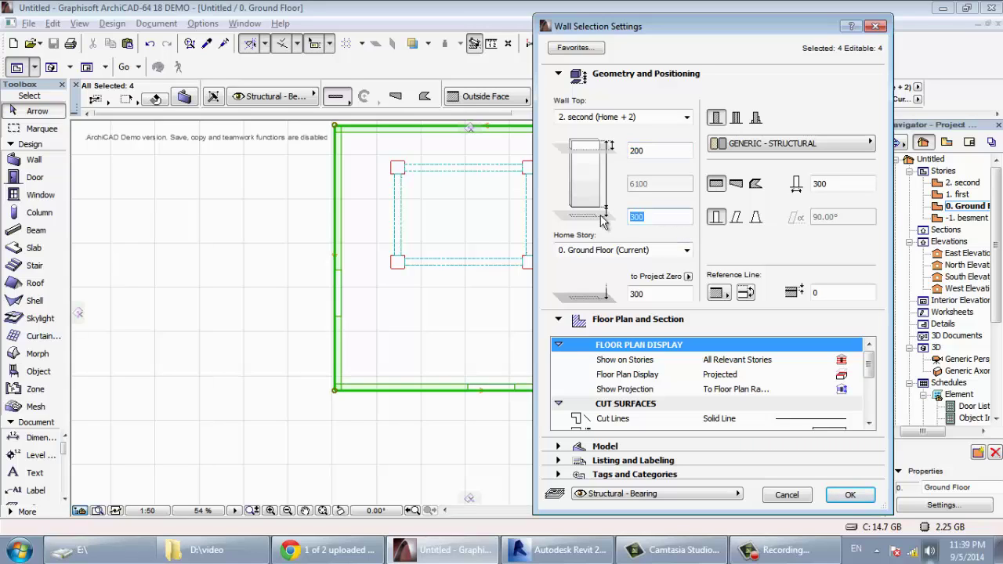
pyautogui.write('0')
pyautogui.click(846, 496)
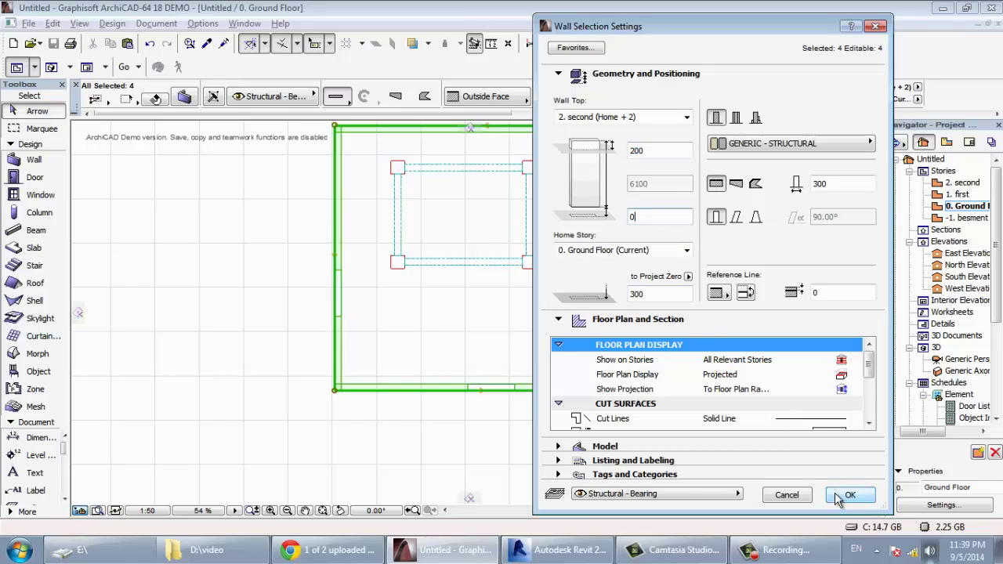
pyautogui.press('F5')
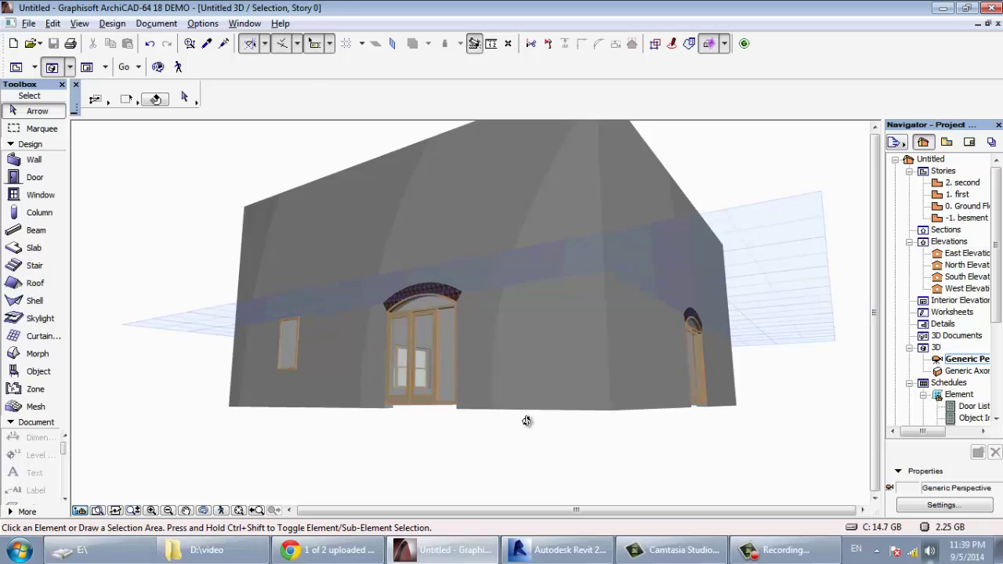
pyautogui.moveTo(526, 421)
pyautogui.keyDown('shift'); pyautogui.mouseDown(button='middle')
pyautogui.moveTo(523, 356)
pyautogui.moveTo(526, 463)
pyautogui.mouseUp(button='middle'); pyautogui.keyUp('shift')
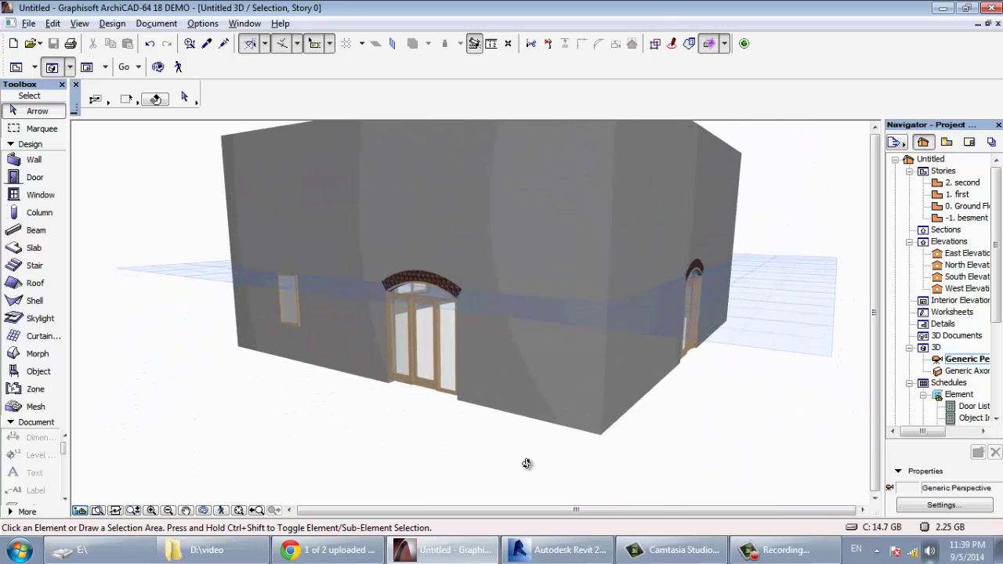
pyautogui.press('F2')
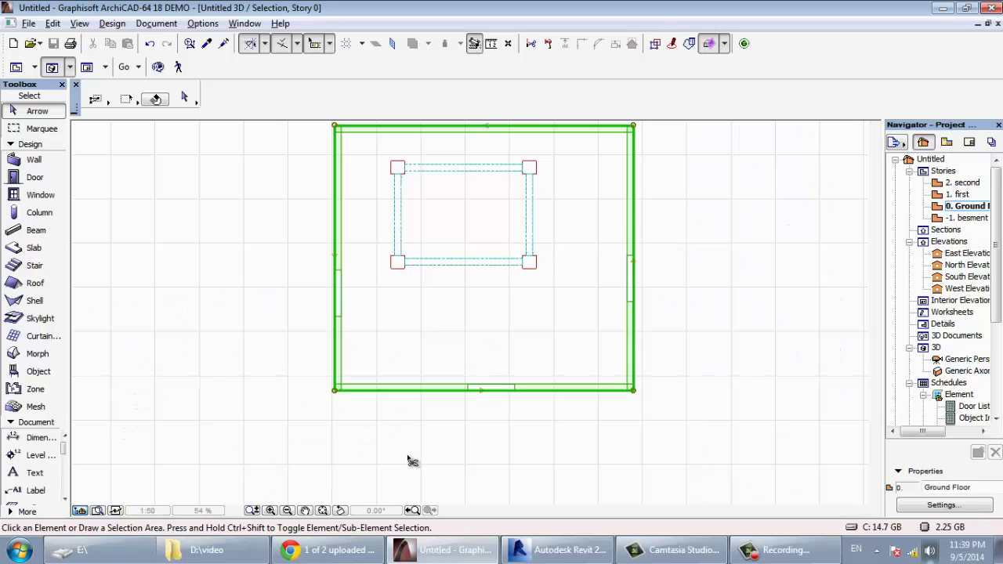
pyautogui.press('F3')
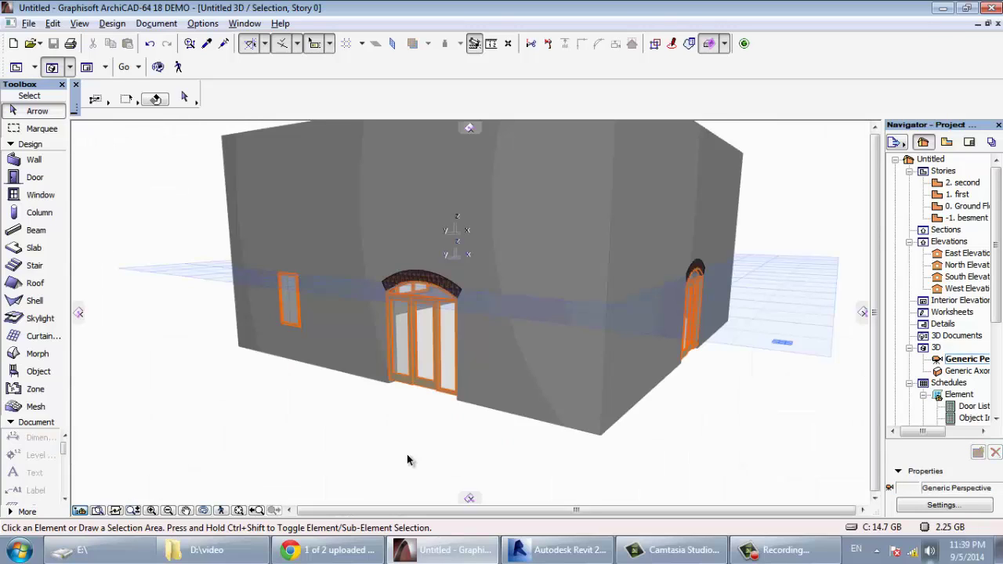
pyautogui.click(408, 455)
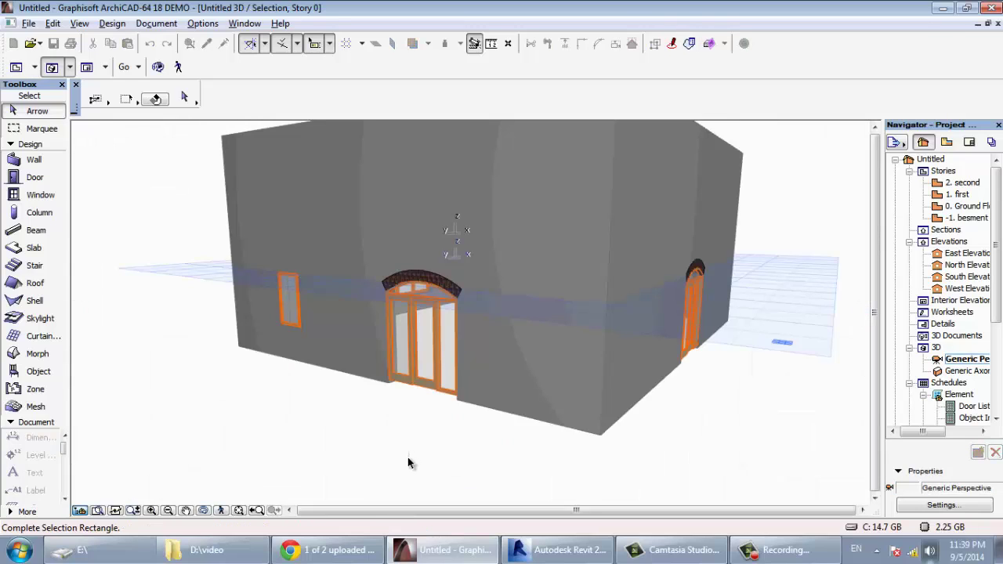
pyautogui.press('F2')
pyautogui.press('F3')
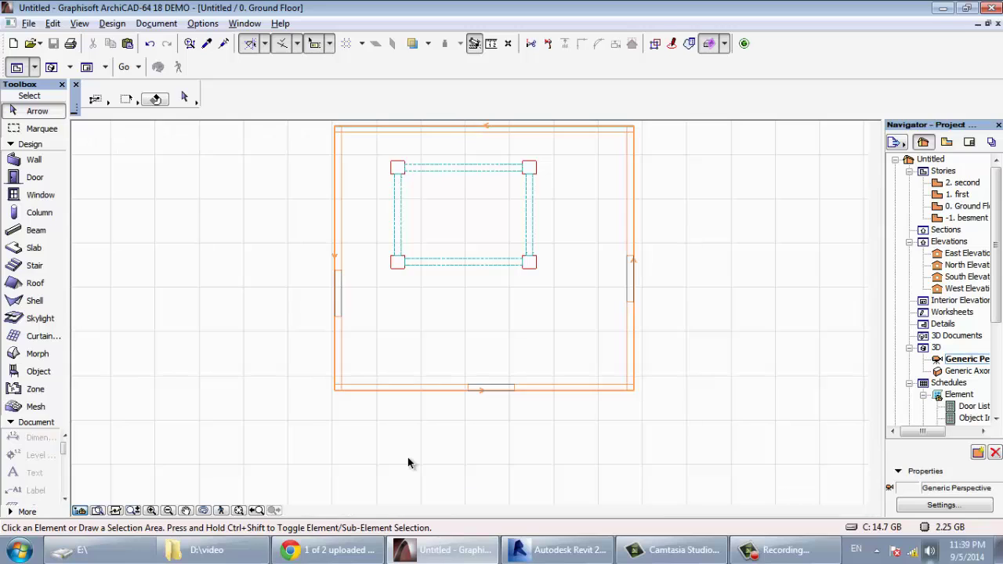
pyautogui.click(415, 463)
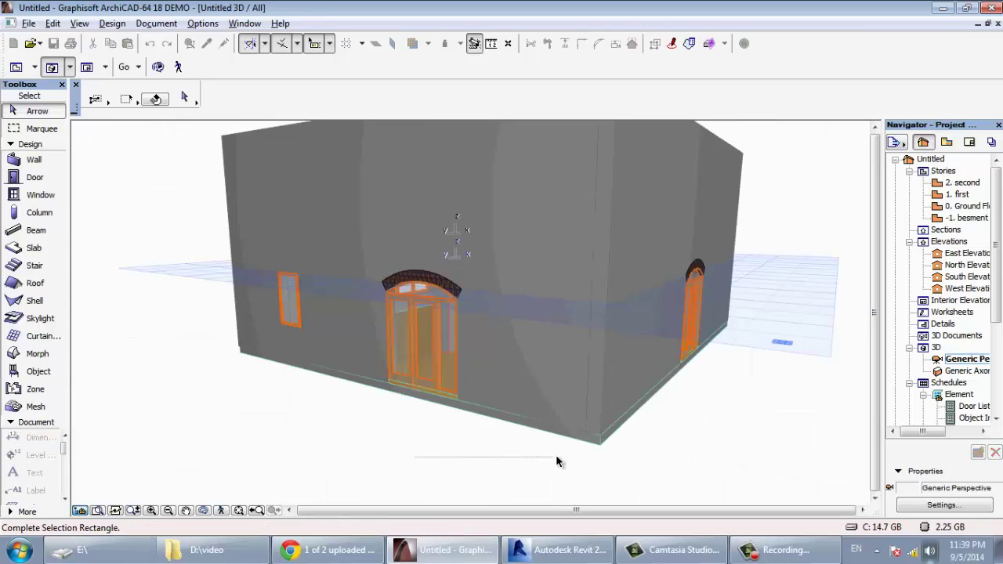
pyautogui.click(635, 473)
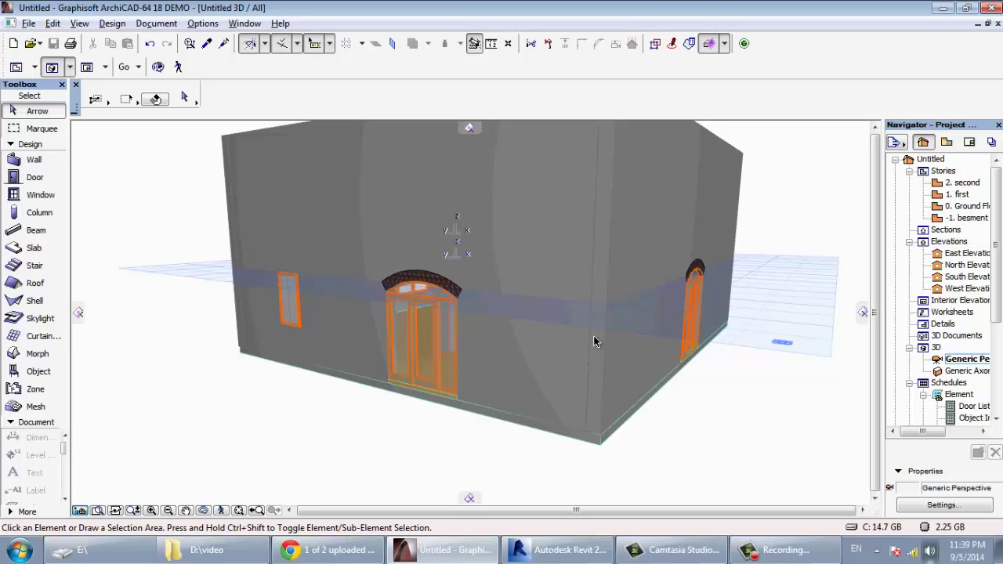
pyautogui.moveTo(569, 312)
pyautogui.keyDown('shift'); pyautogui.mouseDown(button='middle')
pyautogui.moveTo(430, 399)
pyautogui.moveTo(486, 337)
pyautogui.moveTo(538, 309)
pyautogui.moveTo(518, 293)
pyautogui.mouseUp(button='middle'); pyautogui.keyUp('shift')
pyautogui.click(401, 423)
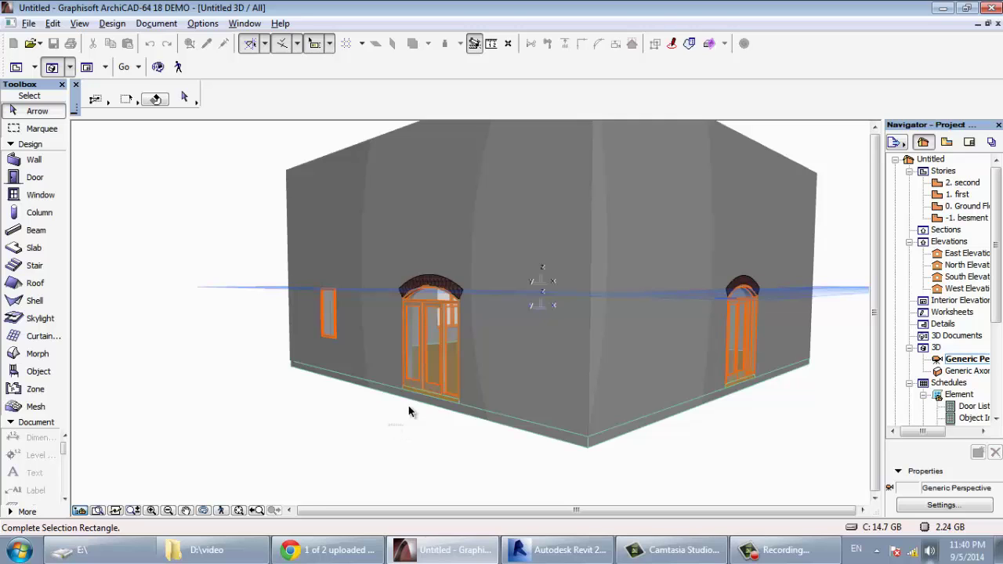
pyautogui.click(517, 359)
pyautogui.hotkey('ctrl', 'a')
pyautogui.press('Escape')
pyautogui.press('F2')
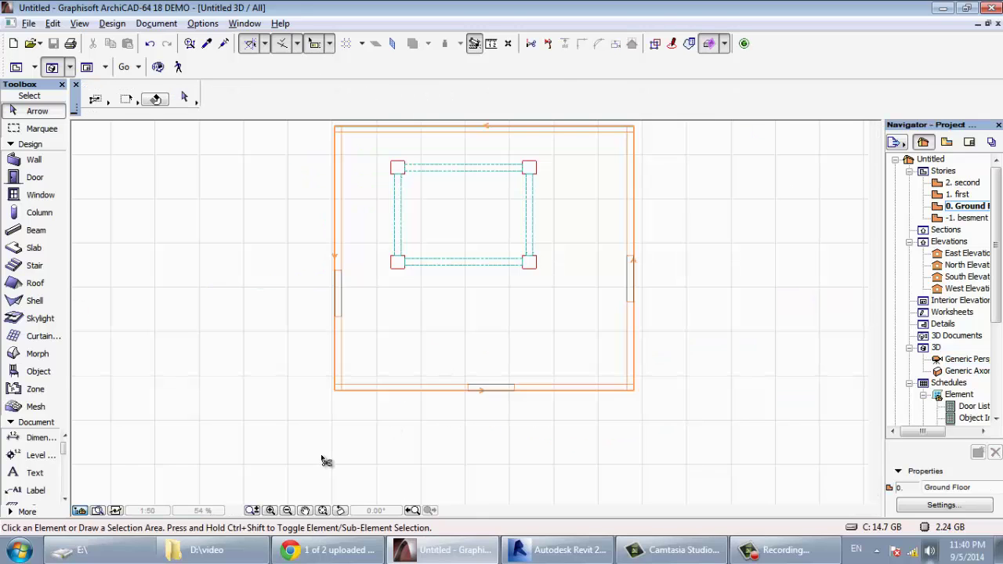
pyautogui.hotkey('ctrl', 'a')
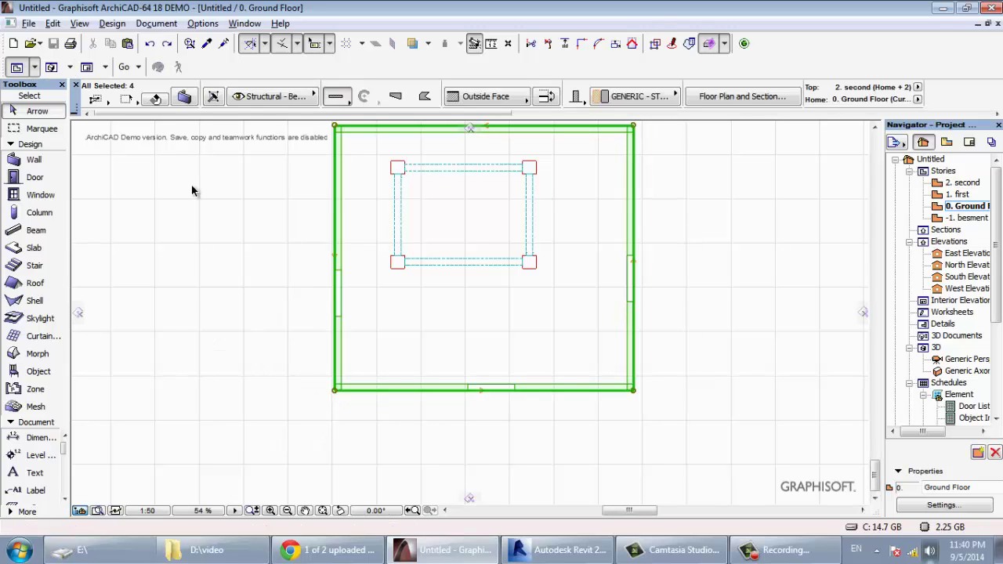
pyautogui.press('F3')
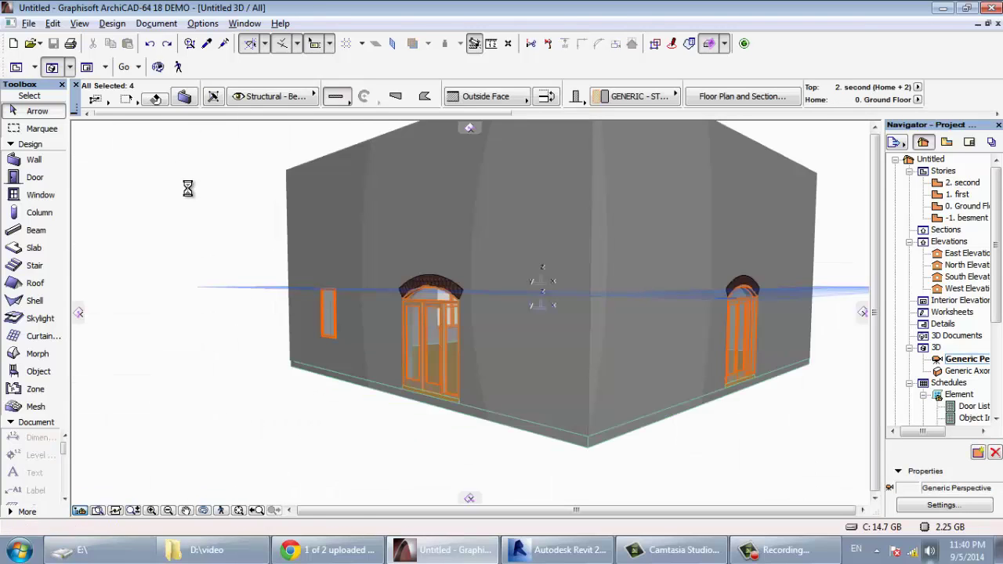
pyautogui.press('Escape')
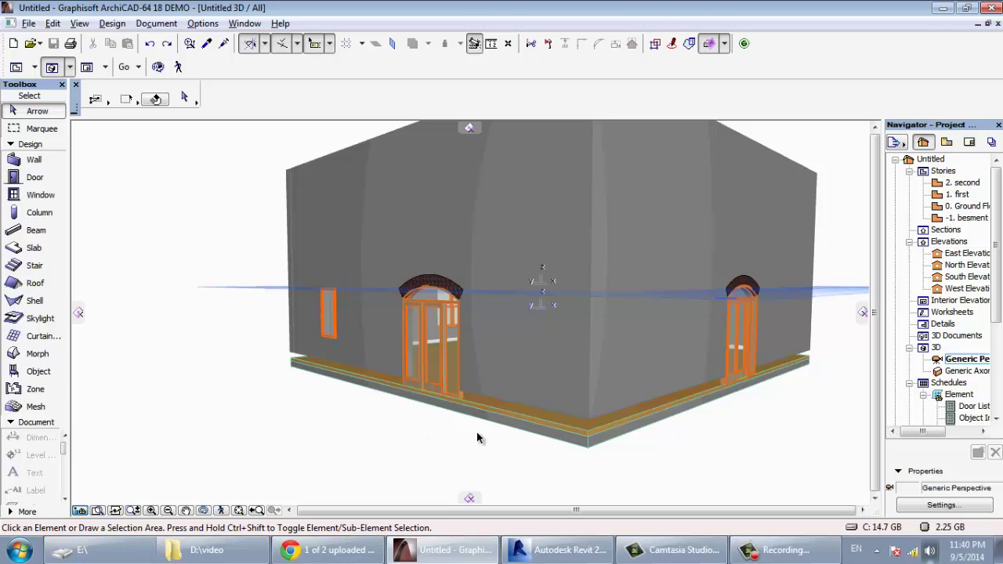
pyautogui.press('F2')
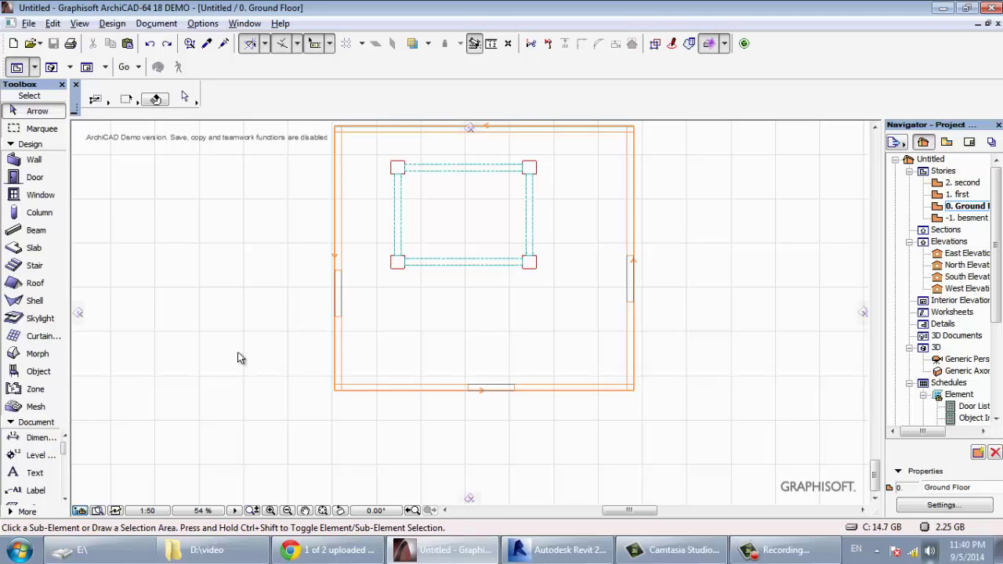
pyautogui.press('F3')
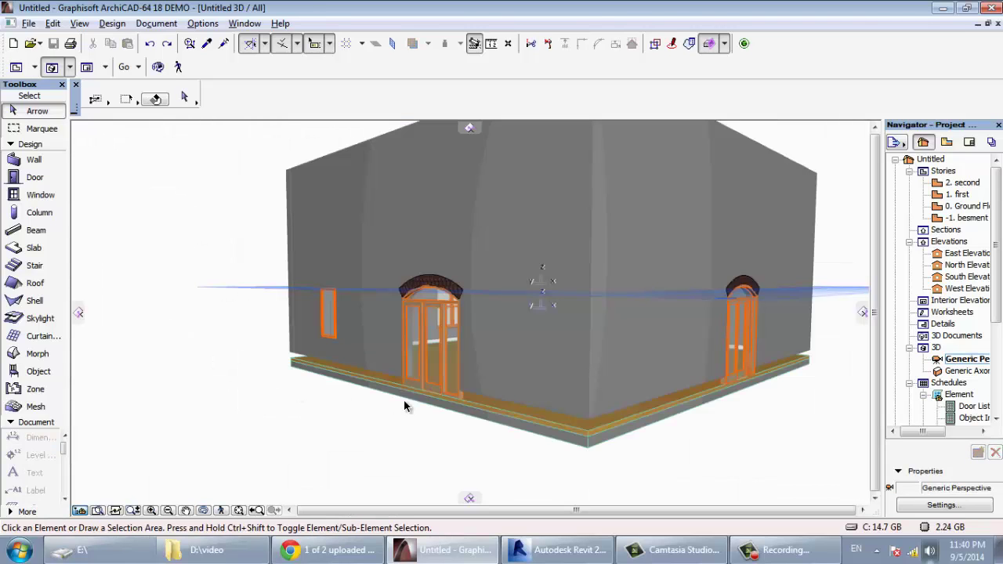
# Step: Select the floor slab and give it a 300 offset in Slab Selection Settings
pyautogui.click(396, 398)
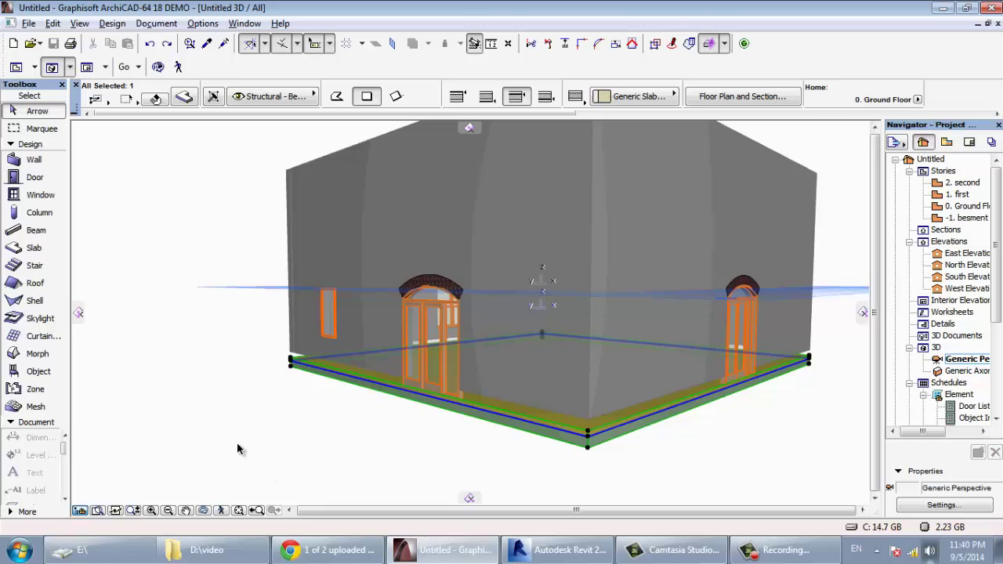
pyautogui.click(184, 97)
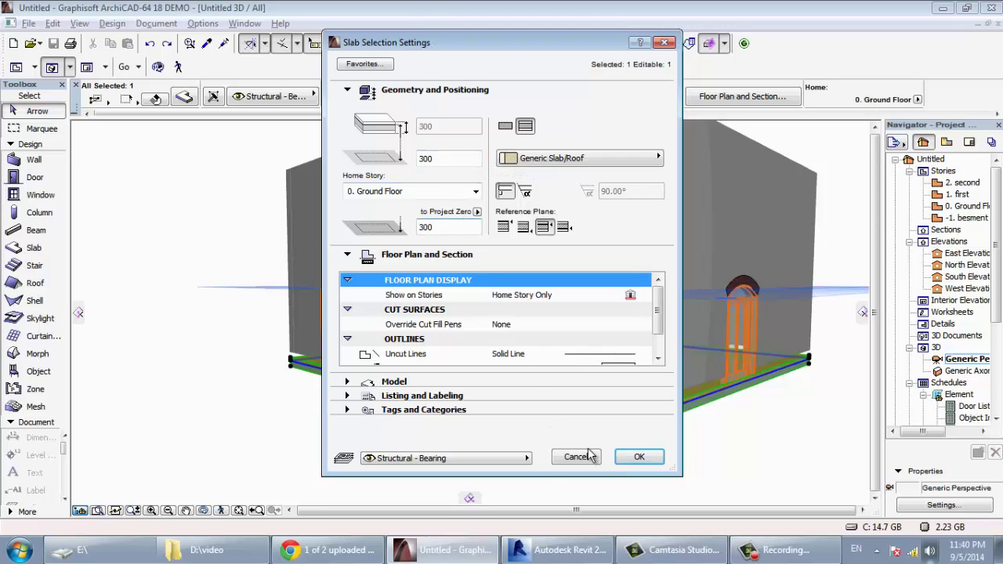
pyautogui.click(624, 463)
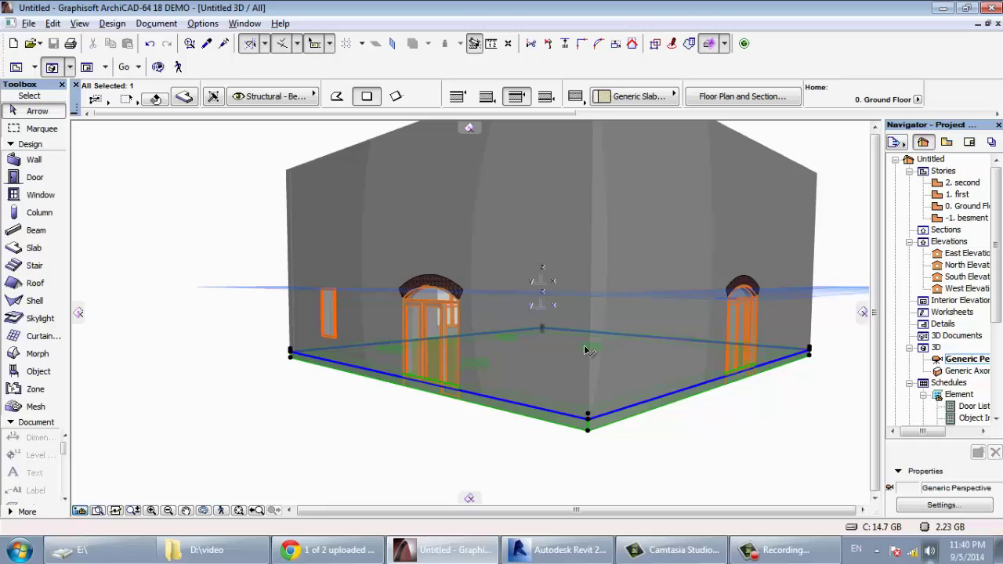
# Step: Try the tiled concrete floor composites, then make the slab a basic Concrete - Structural structure
pyautogui.click(184, 96)
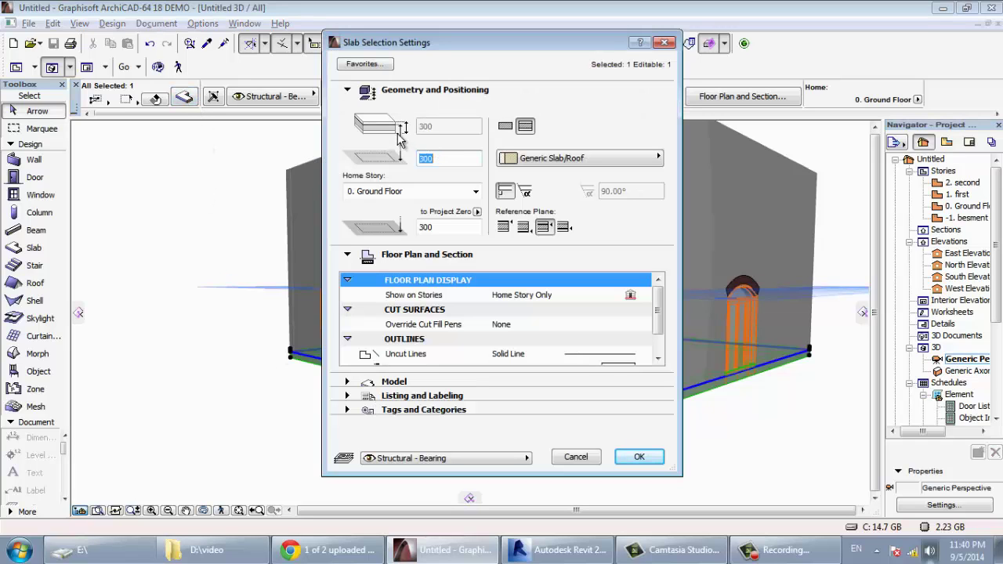
pyautogui.click(577, 162)
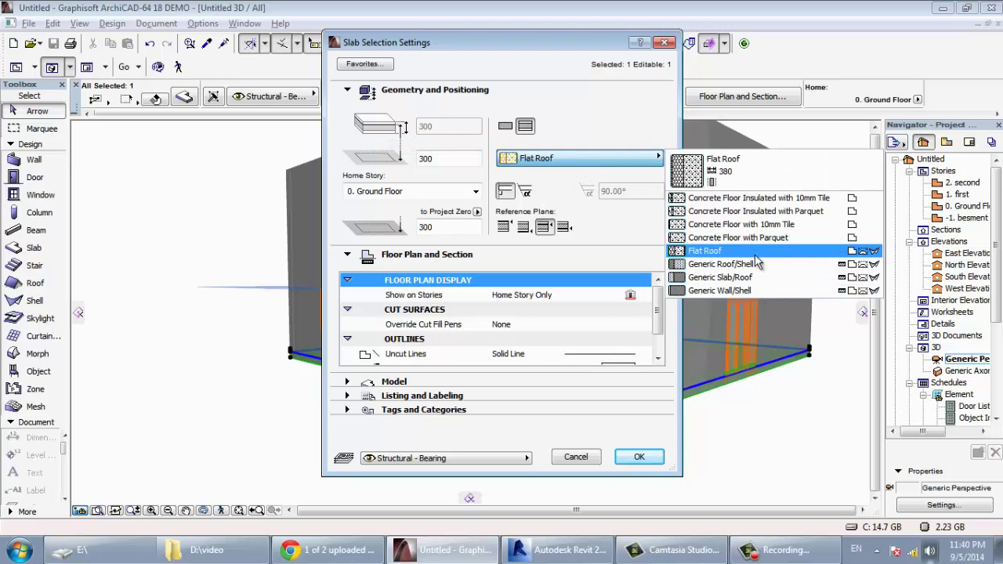
pyautogui.click(769, 226)
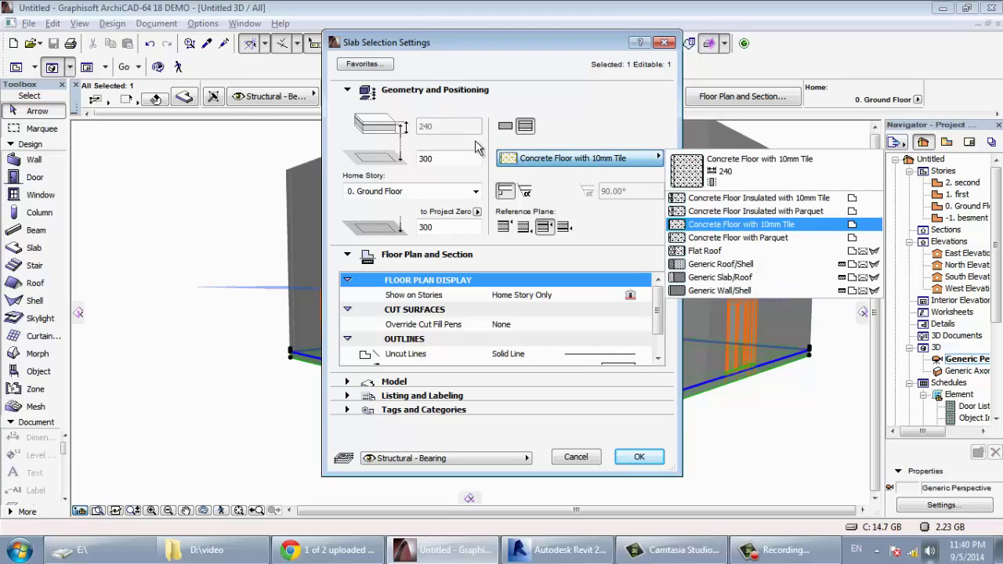
pyautogui.click(730, 199)
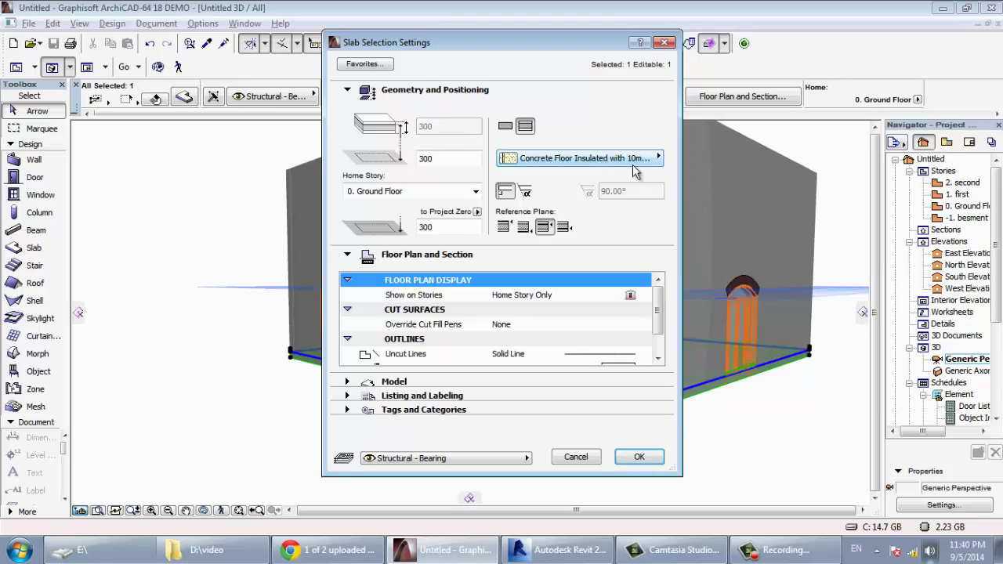
pyautogui.click(506, 127)
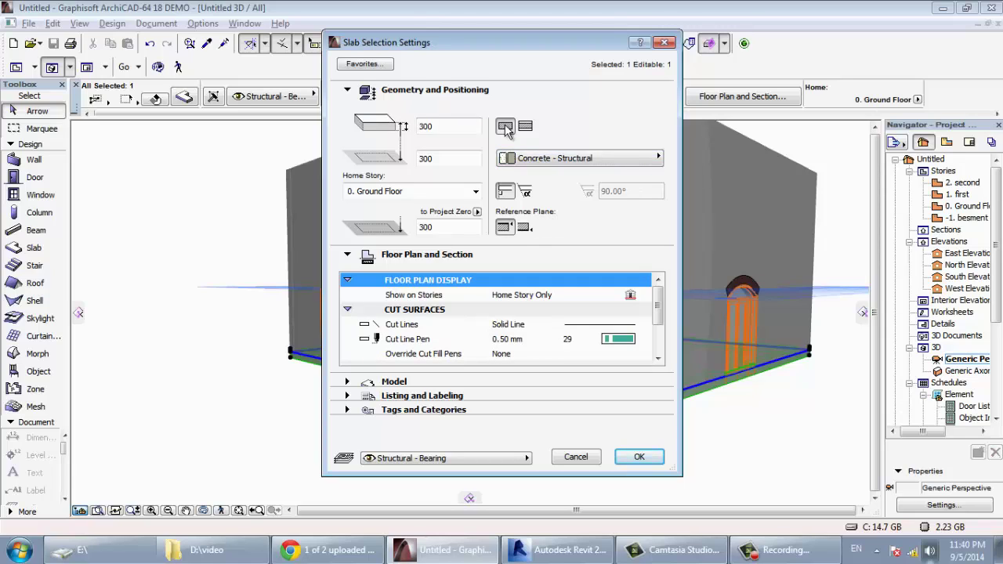
# Step: Set the slab thickness to 400, keep the edges vertical, and expand the Model and Listing panels
pyautogui.click(474, 123)
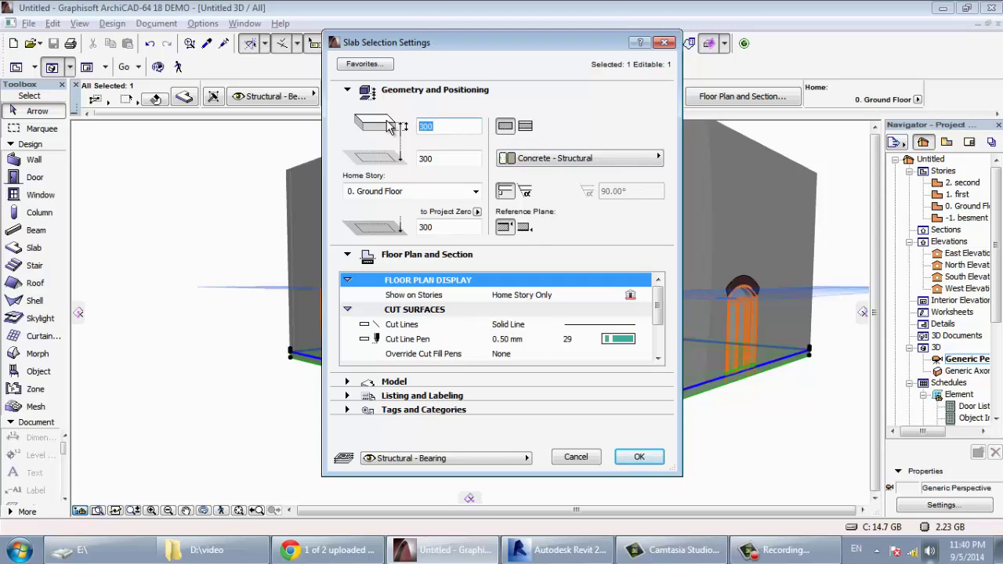
pyautogui.write('400')
pyautogui.click(458, 161)
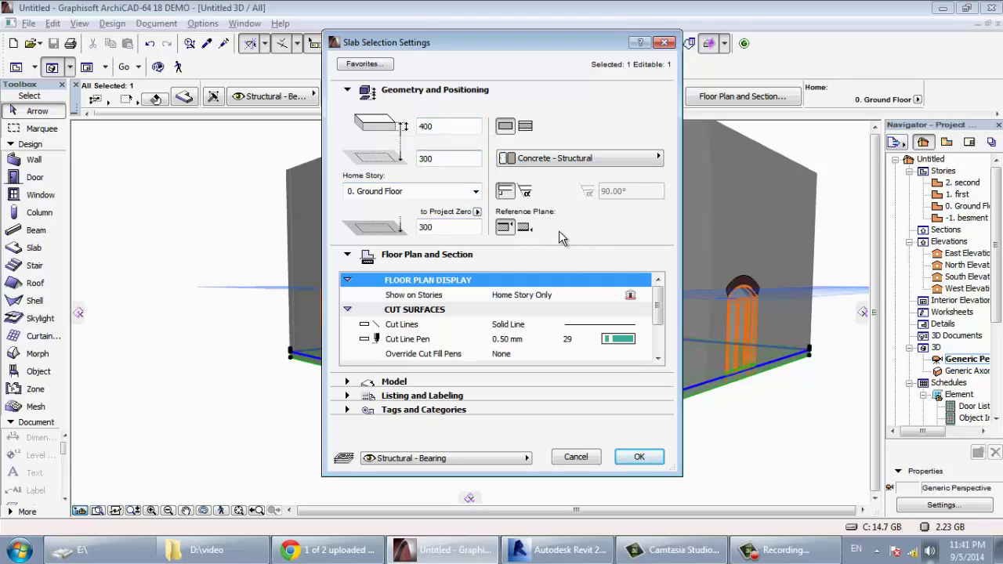
pyautogui.click(525, 193)
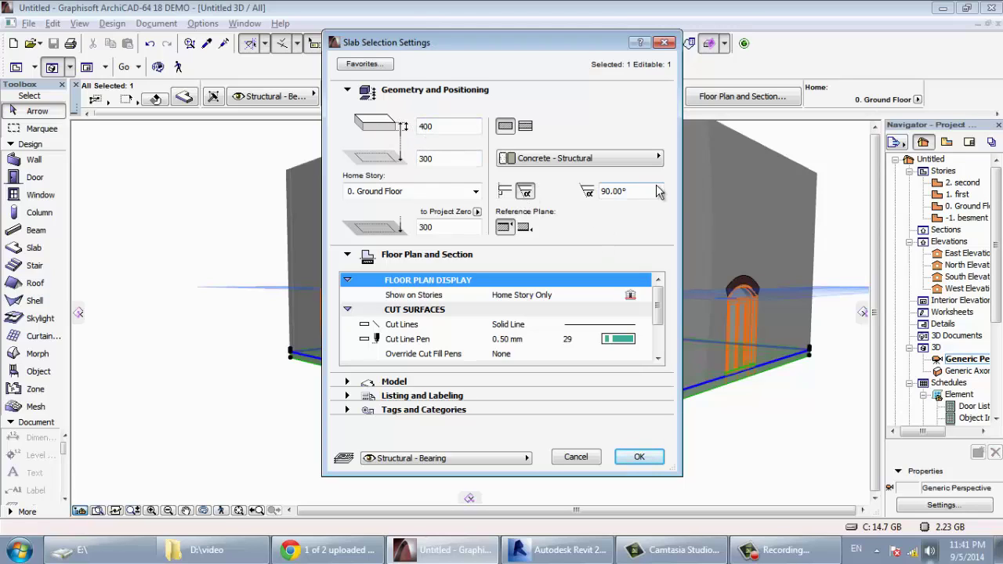
pyautogui.click(631, 190)
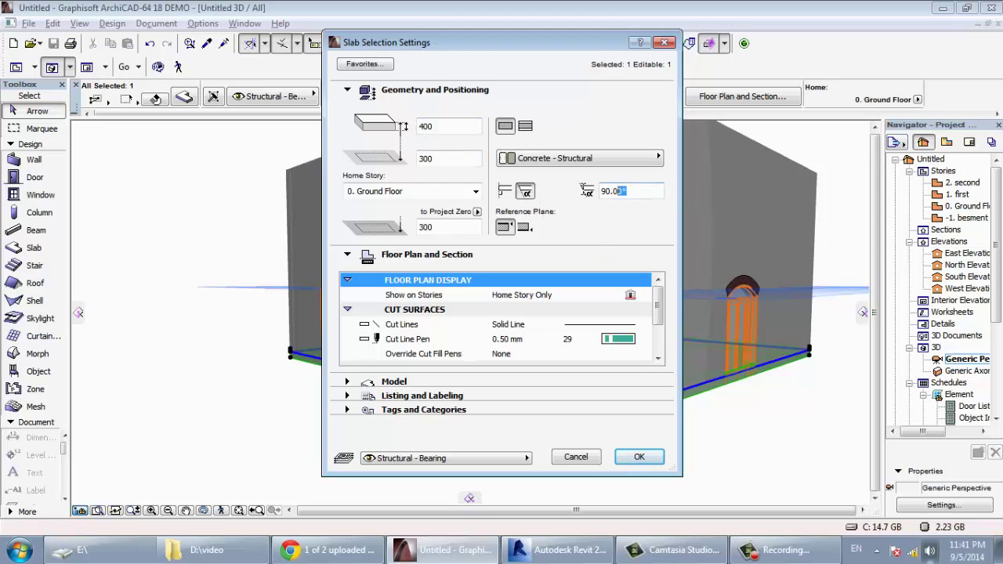
pyautogui.click(504, 193)
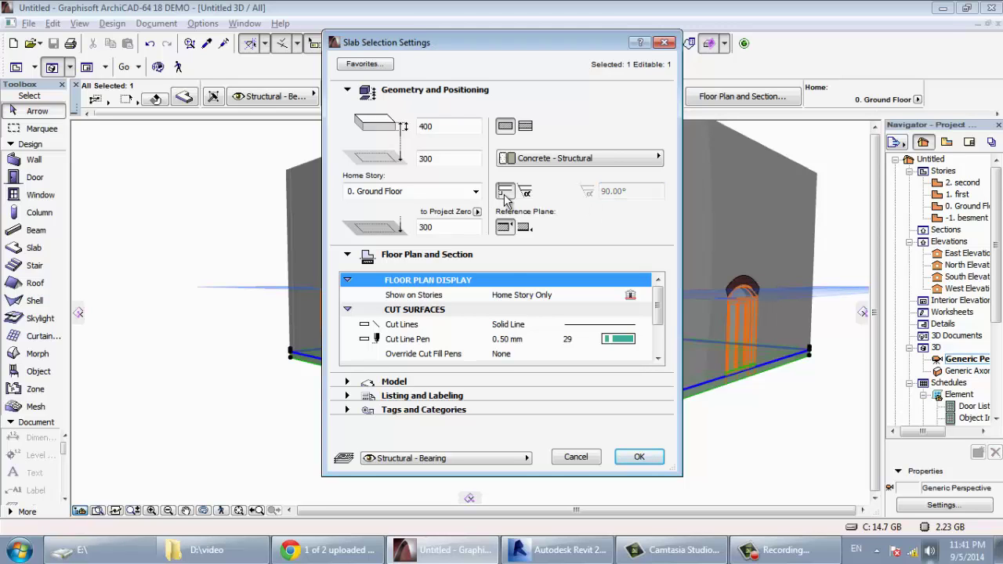
pyautogui.click(476, 382)
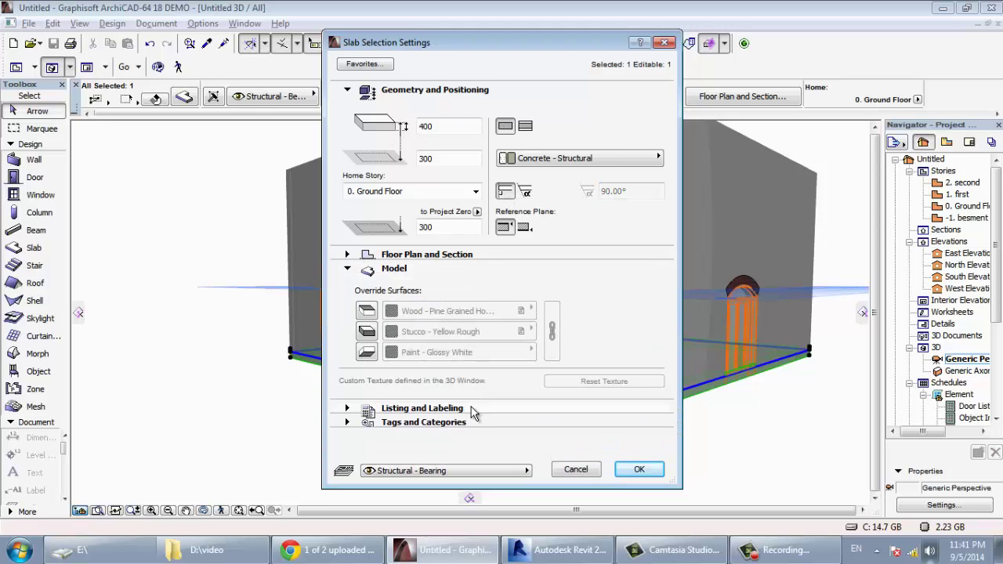
pyautogui.click(474, 410)
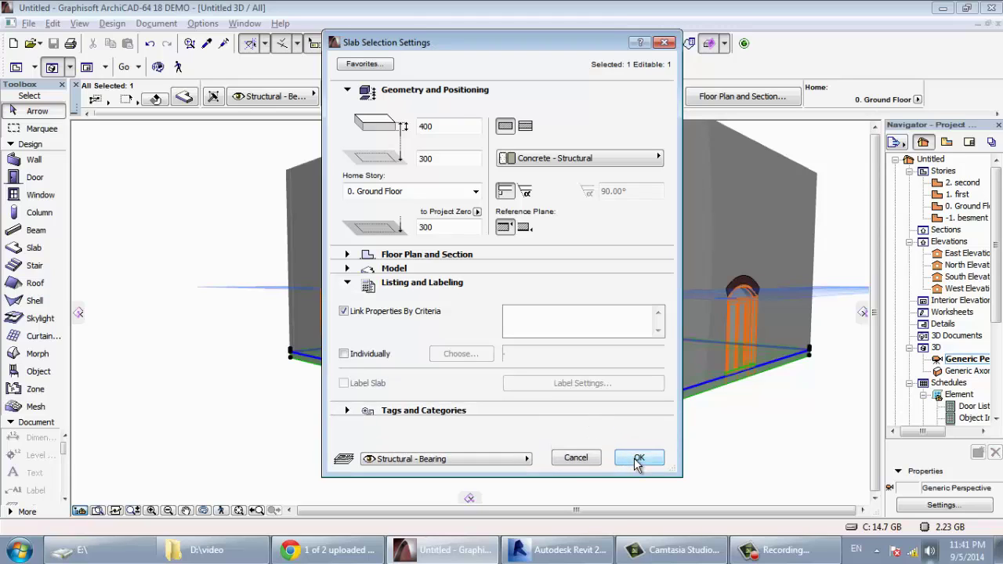
# Step: Apply the slab settings and move the slab's front corner outward past the walls' corner
pyautogui.click(637, 459)
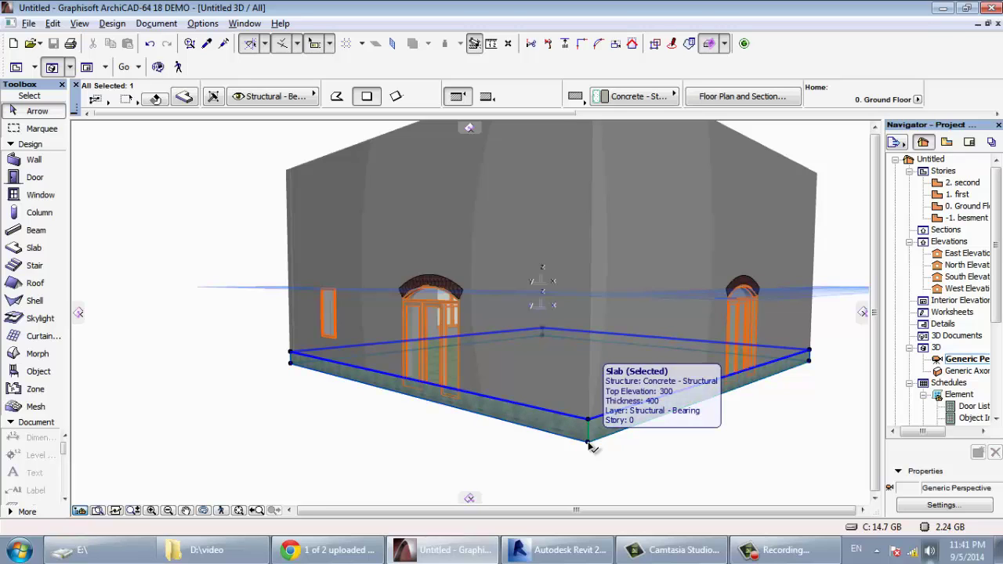
pyautogui.click(589, 446)
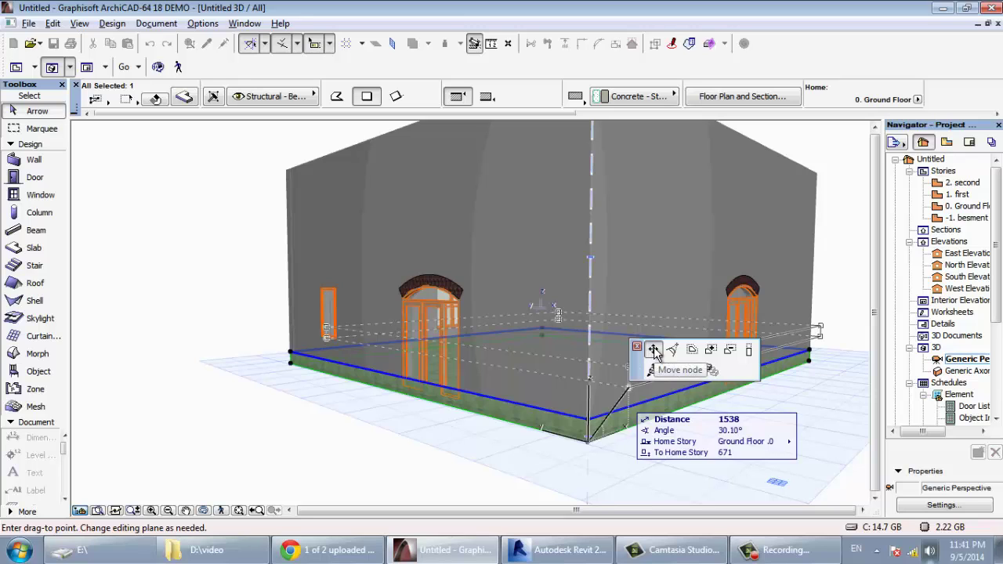
pyautogui.click(655, 352)
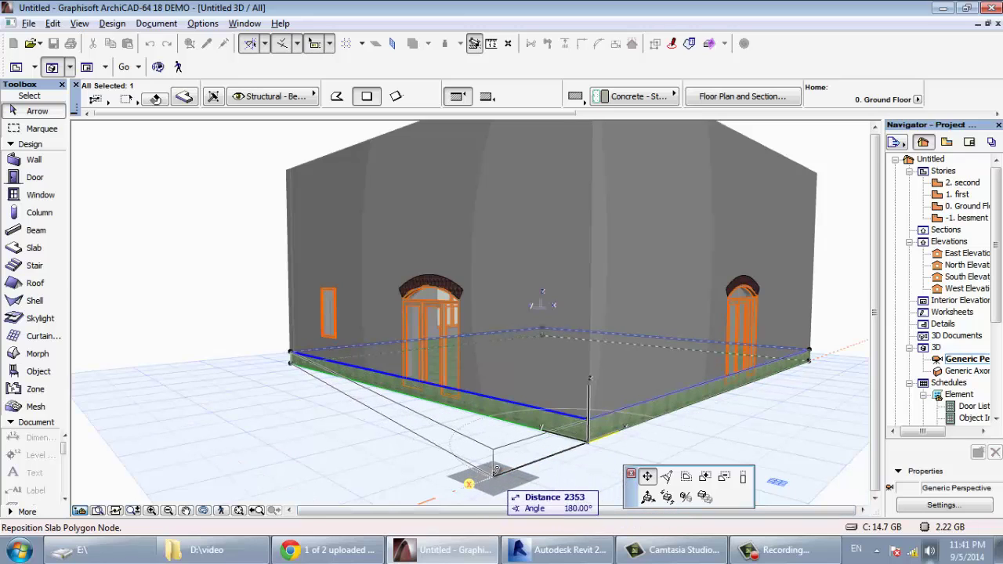
pyautogui.click(471, 475)
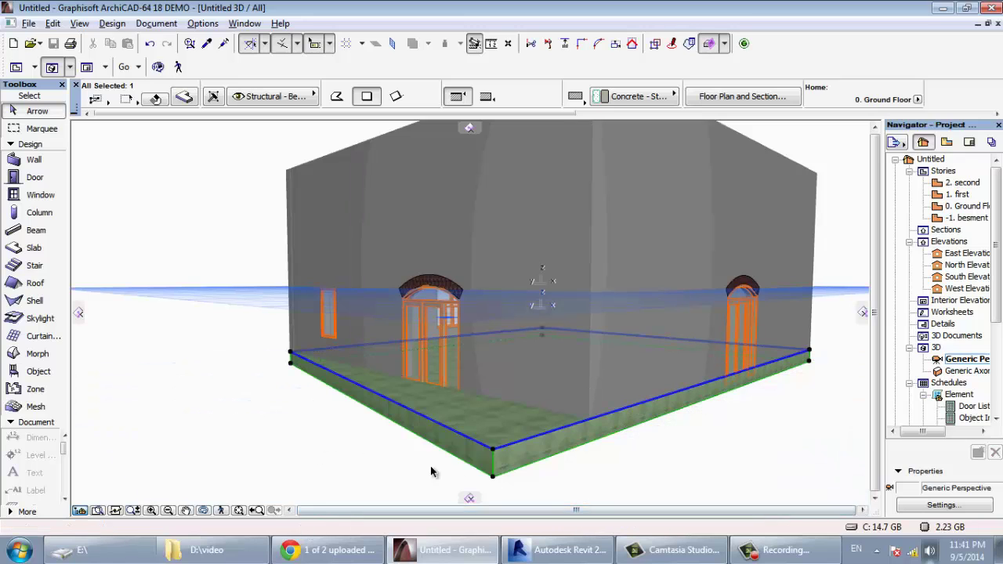
pyautogui.click(493, 475)
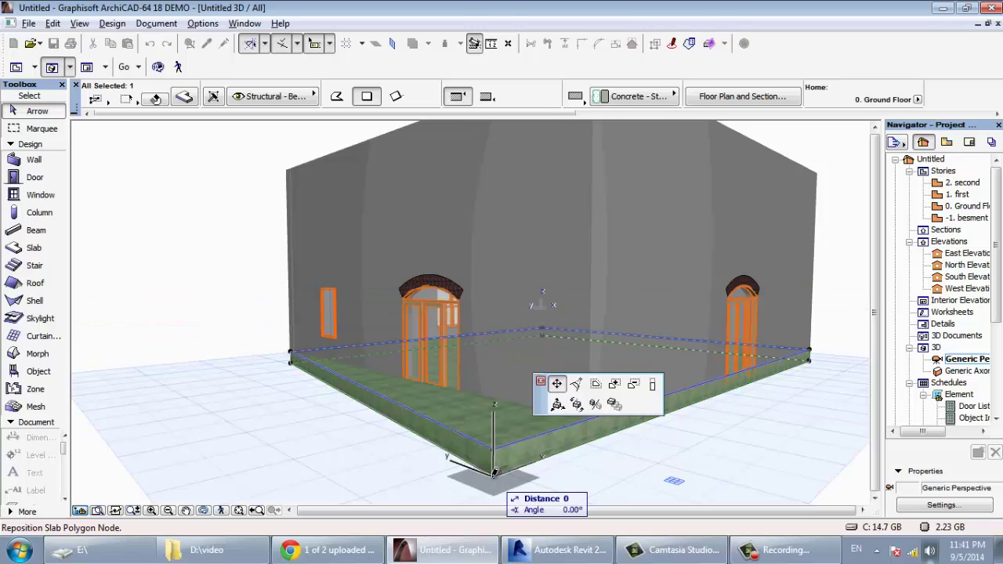
# Step: Fillet the slab's front corner, then all corners, at 500, undoing each attempt
pyautogui.click(576, 385)
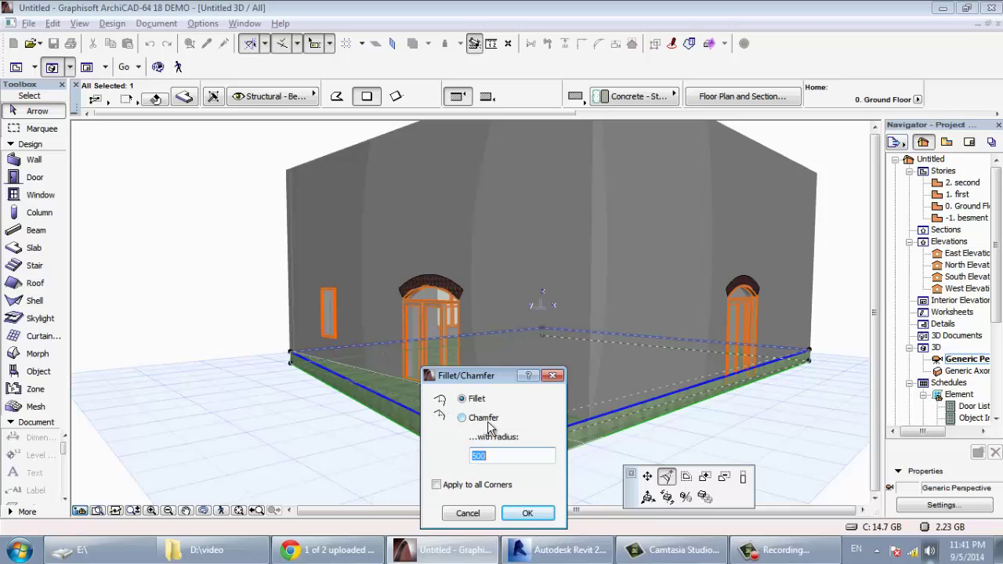
pyautogui.click(523, 512)
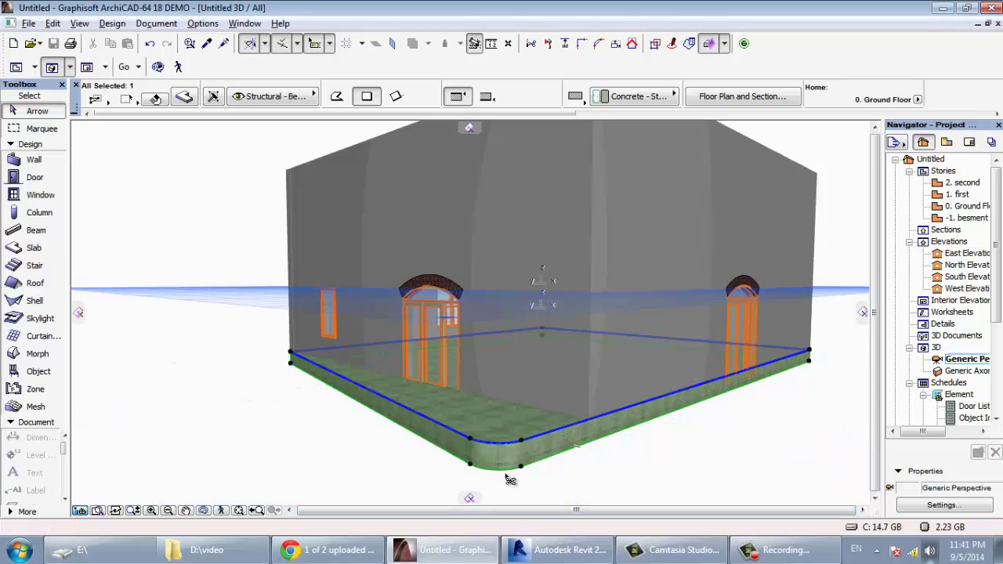
pyautogui.hotkey('ctrl', 'z')
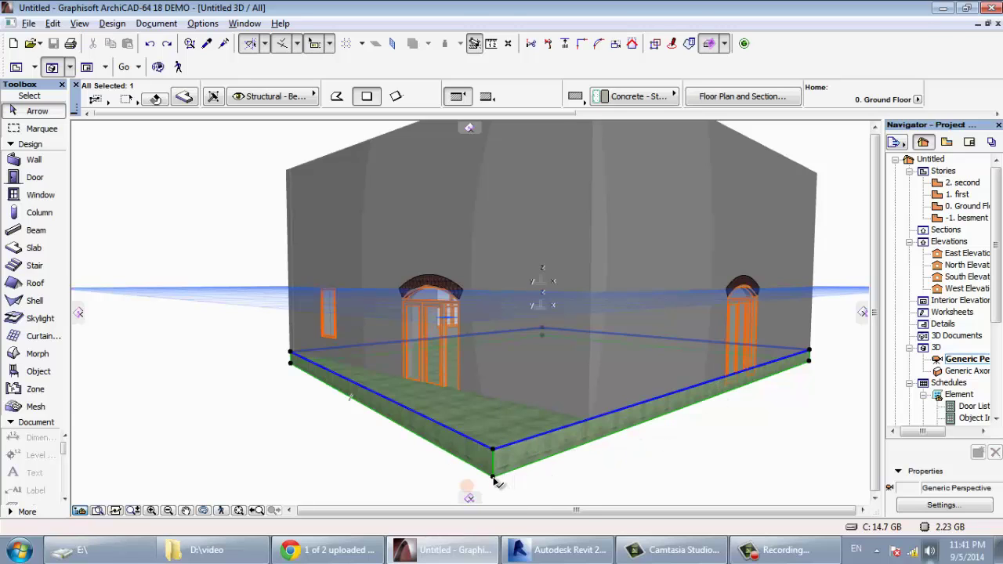
pyautogui.click(493, 475)
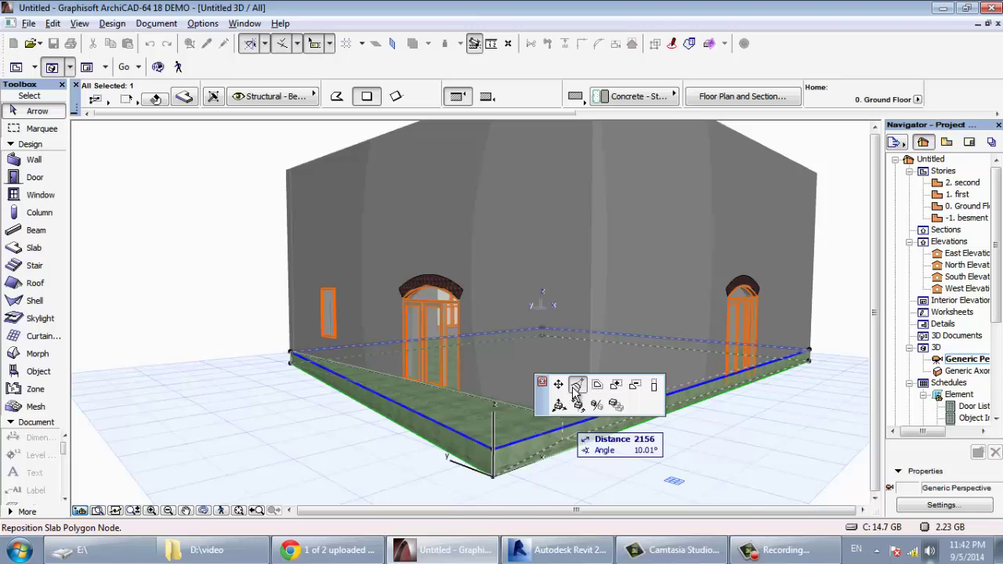
pyautogui.click(576, 386)
pyautogui.click(448, 485)
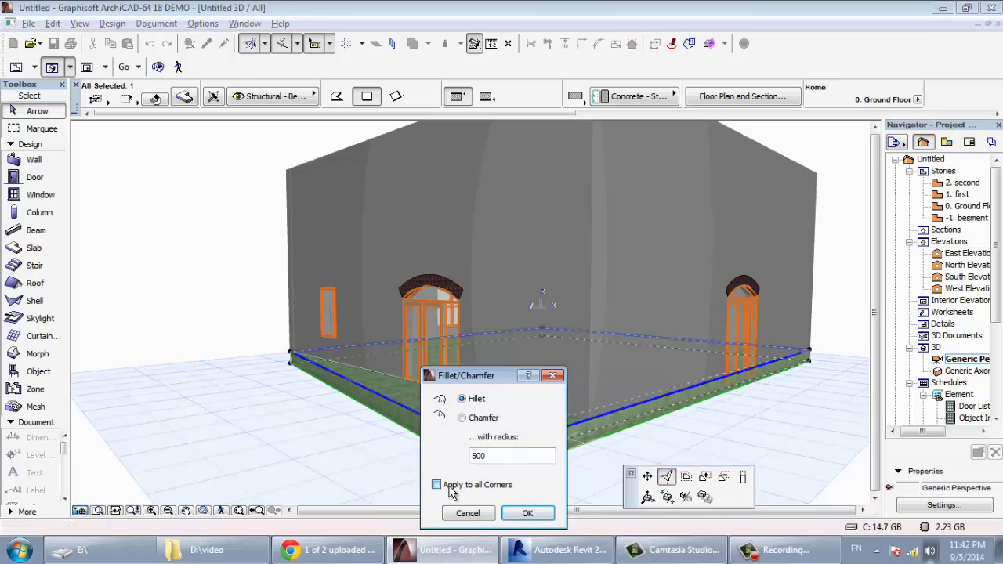
pyautogui.click(521, 513)
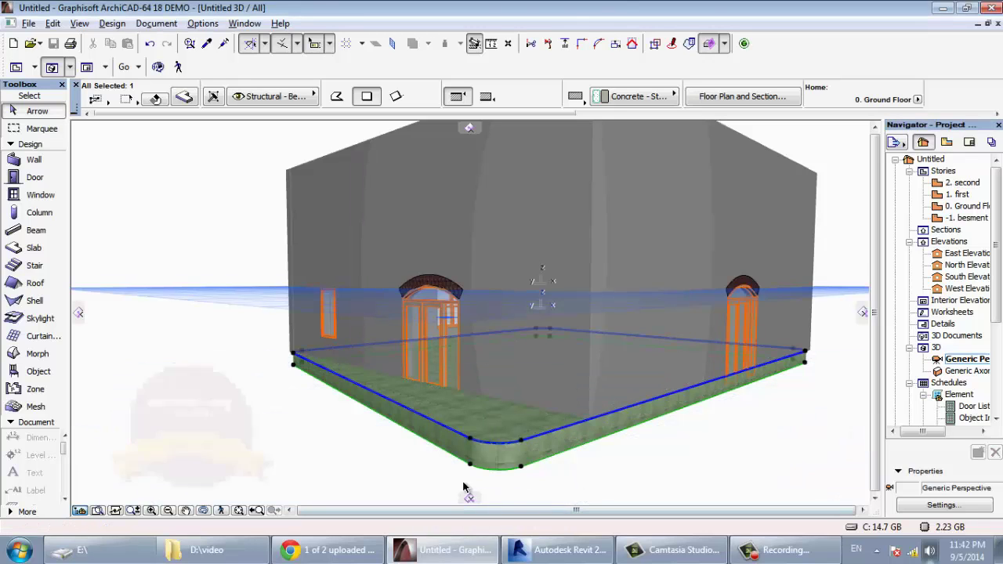
pyautogui.hotkey('ctrl', 'z')
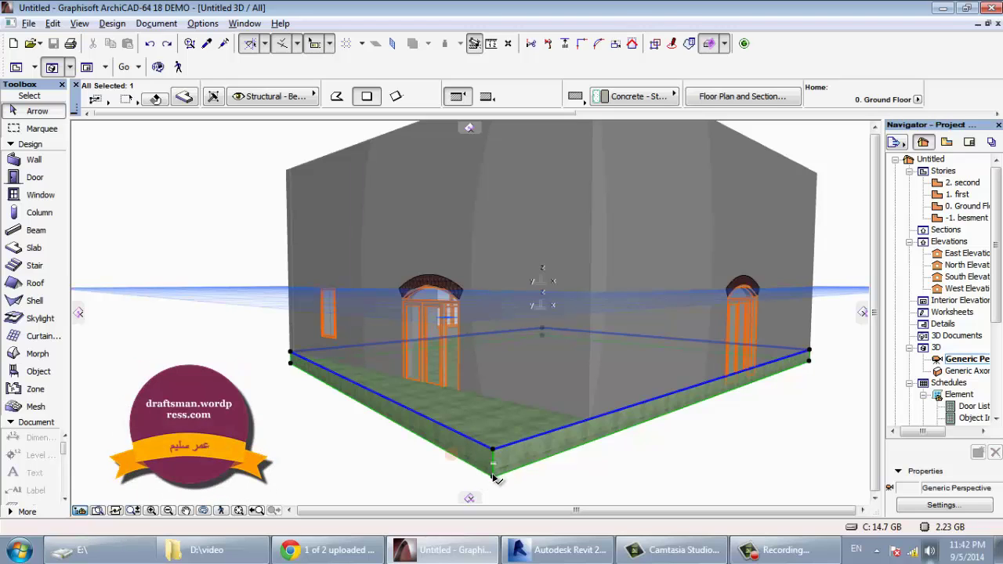
# Step: Chamfer the slab's front corner at 500, then undo it to restore the sharp corner
pyautogui.click(494, 476)
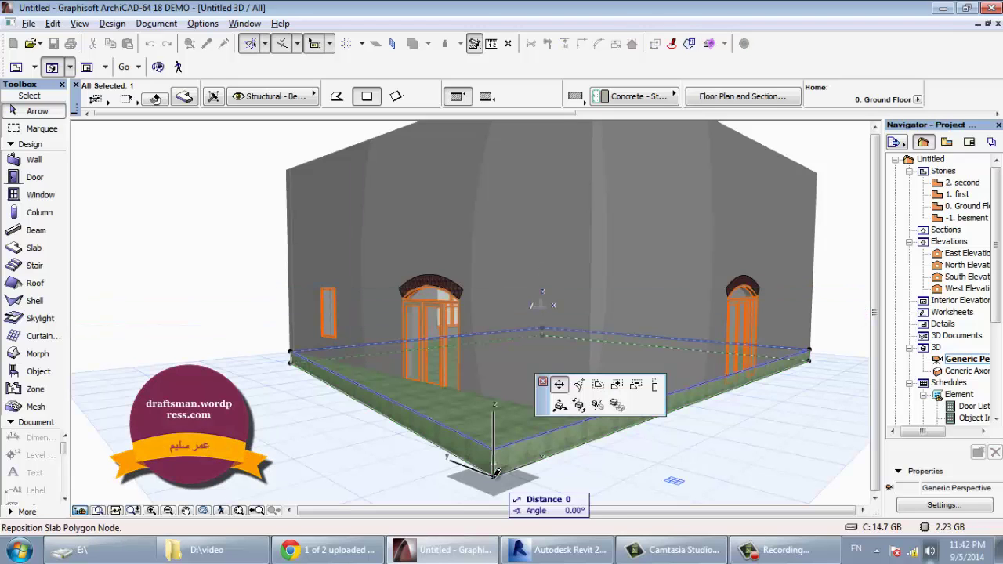
pyautogui.click(578, 387)
pyautogui.click(482, 417)
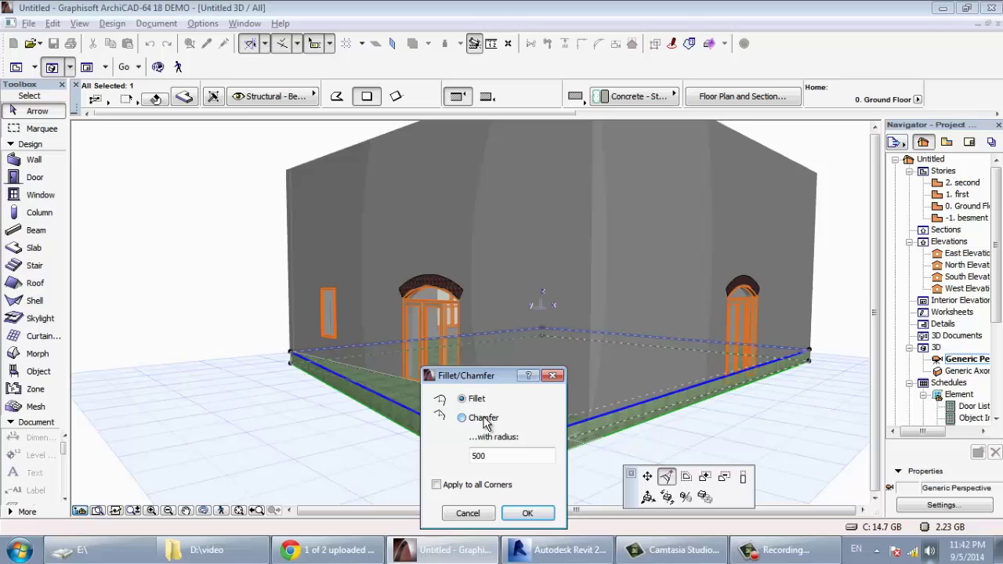
pyautogui.click(522, 512)
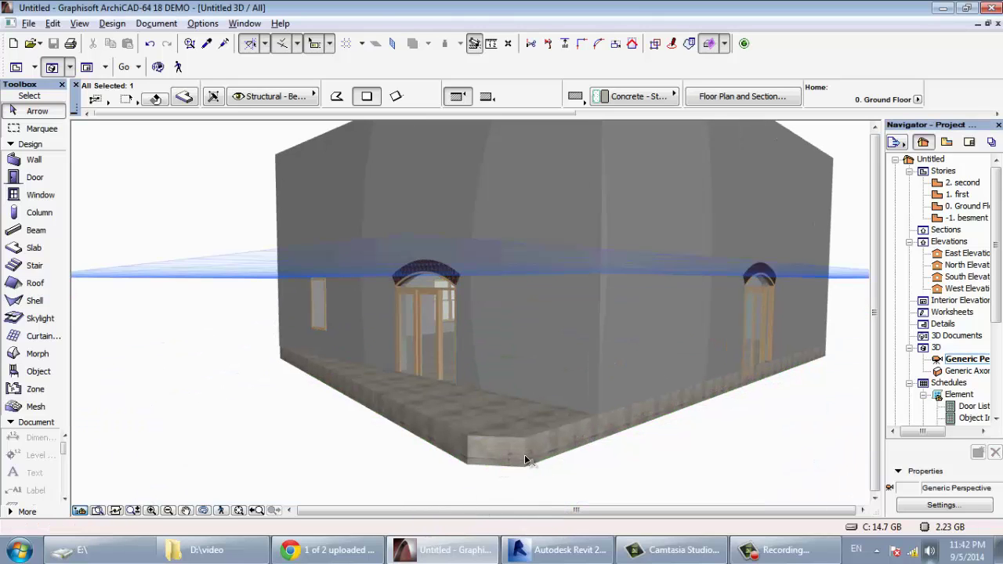
pyautogui.click(471, 456)
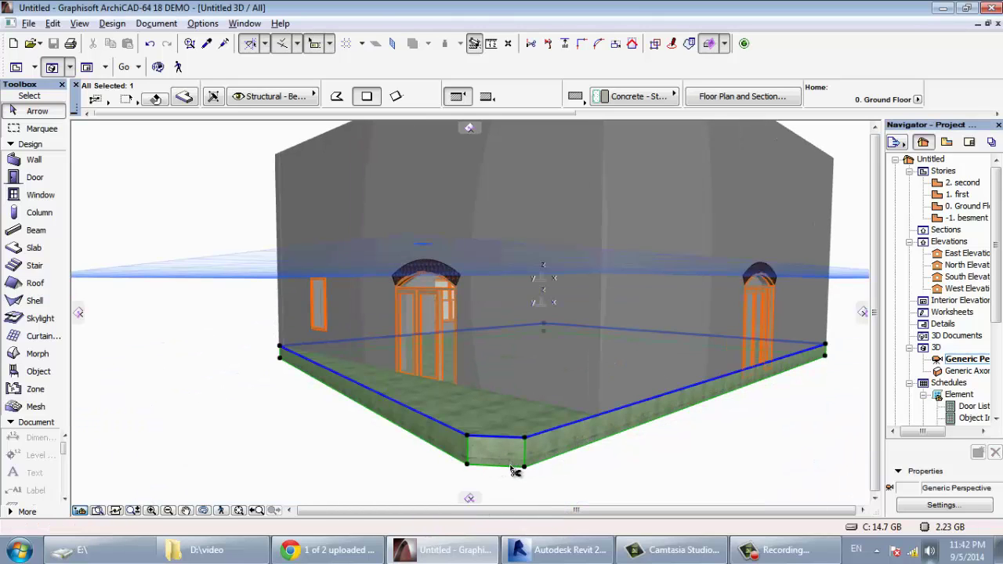
pyautogui.hotkey('ctrl', 'z')
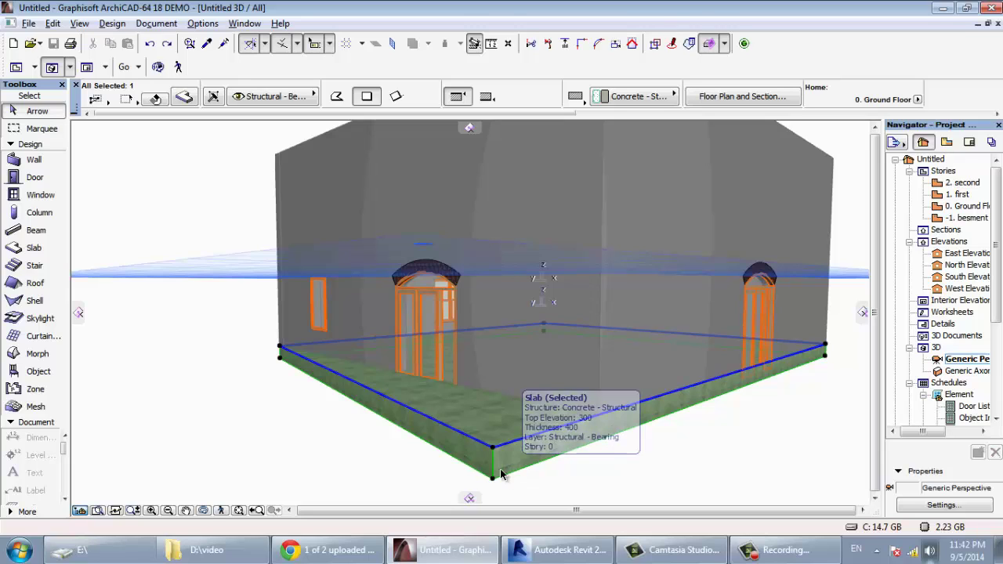
# Step: Offset all of the slab's edges outward by 200
pyautogui.click(494, 477)
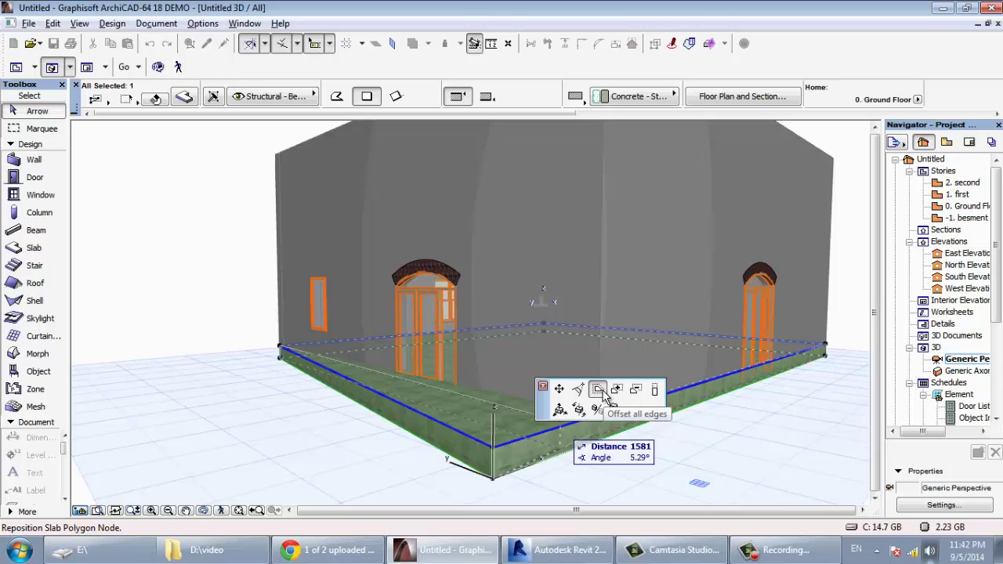
pyautogui.click(600, 391)
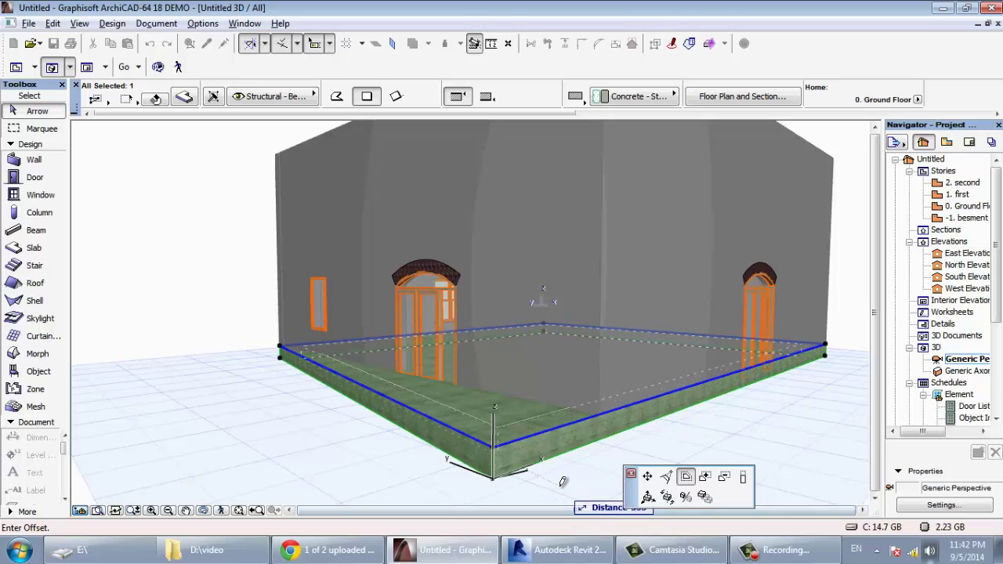
pyautogui.write('200')
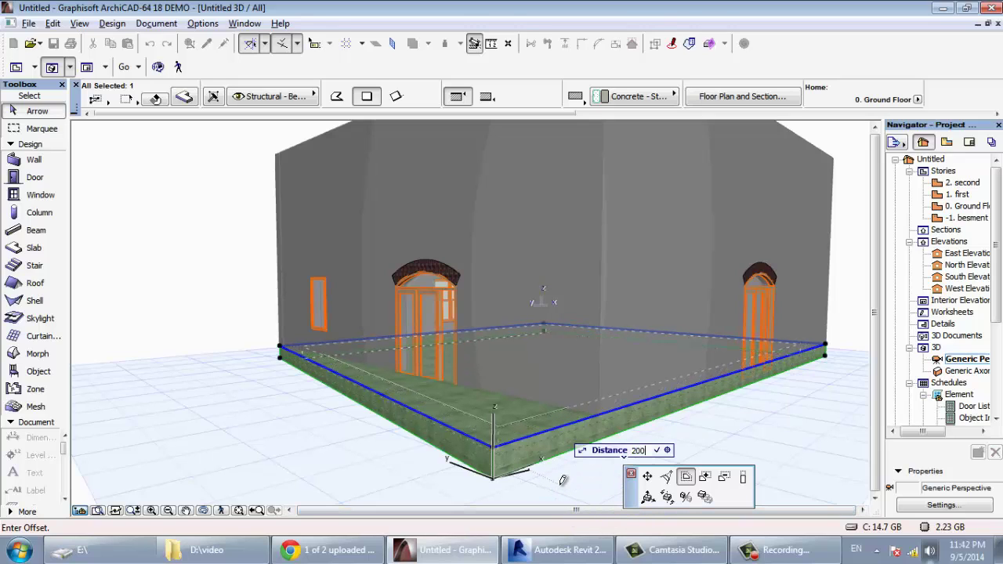
pyautogui.press('Return')
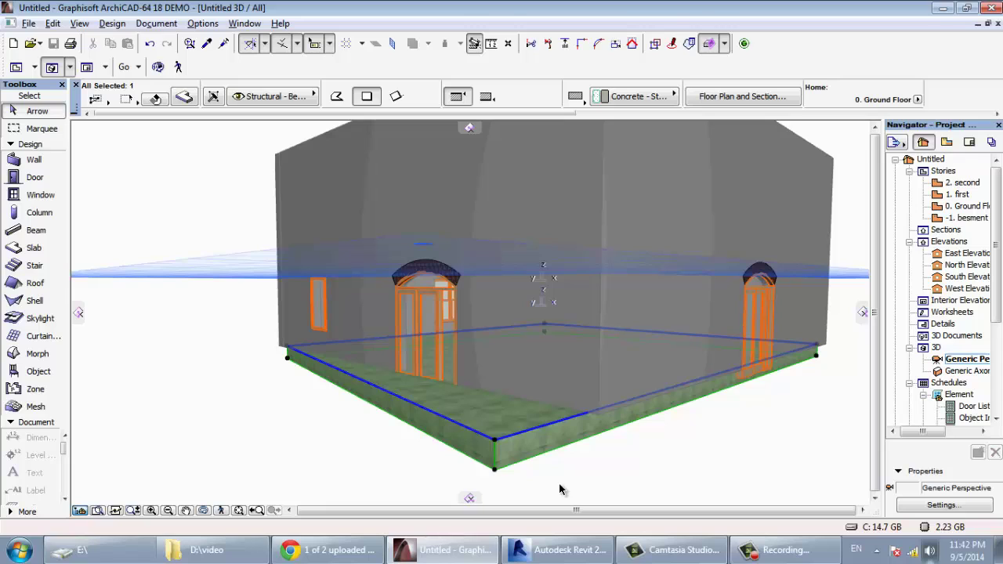
# Step: Offset all slab edges outward by a further 700, then orbit to a low angle
pyautogui.moveTo(470, 283)
pyautogui.keyDown('shift'); pyautogui.mouseDown(button='middle')
pyautogui.moveTo(667, 409)
pyautogui.moveTo(347, 296)
pyautogui.moveTo(293, 338)
pyautogui.moveTo(374, 258)
pyautogui.moveTo(376, 227)
pyautogui.moveTo(392, 246)
pyautogui.moveTo(422, 390)
pyautogui.moveTo(504, 384)
pyautogui.moveTo(479, 314)
pyautogui.moveTo(412, 332)
pyautogui.moveTo(497, 400)
pyautogui.moveTo(478, 389)
pyautogui.moveTo(432, 434)
pyautogui.moveTo(428, 424)
pyautogui.mouseUp(button='middle'); pyautogui.keyUp('shift')
pyautogui.click(425, 413)
pyautogui.click(422, 407)
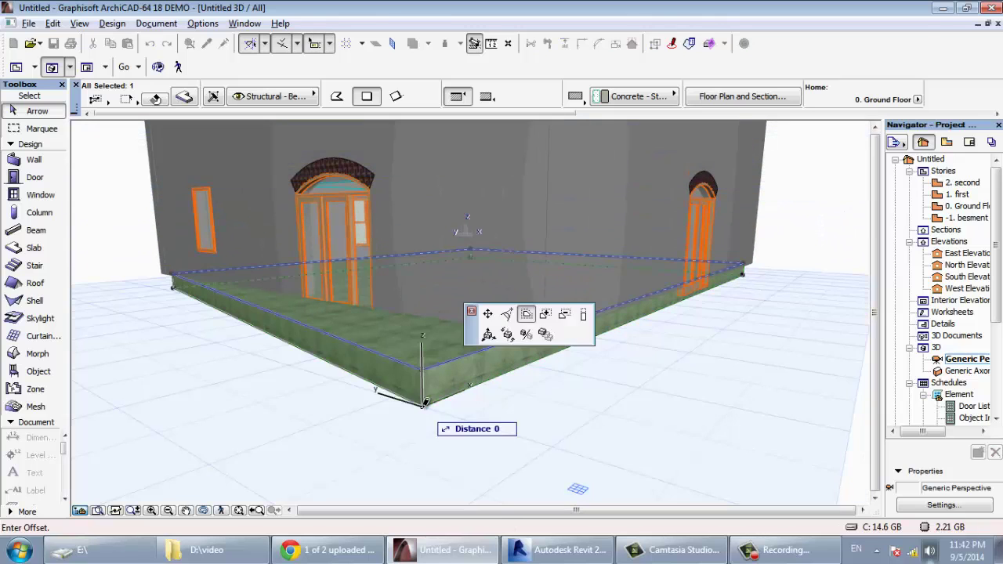
pyautogui.click(529, 327)
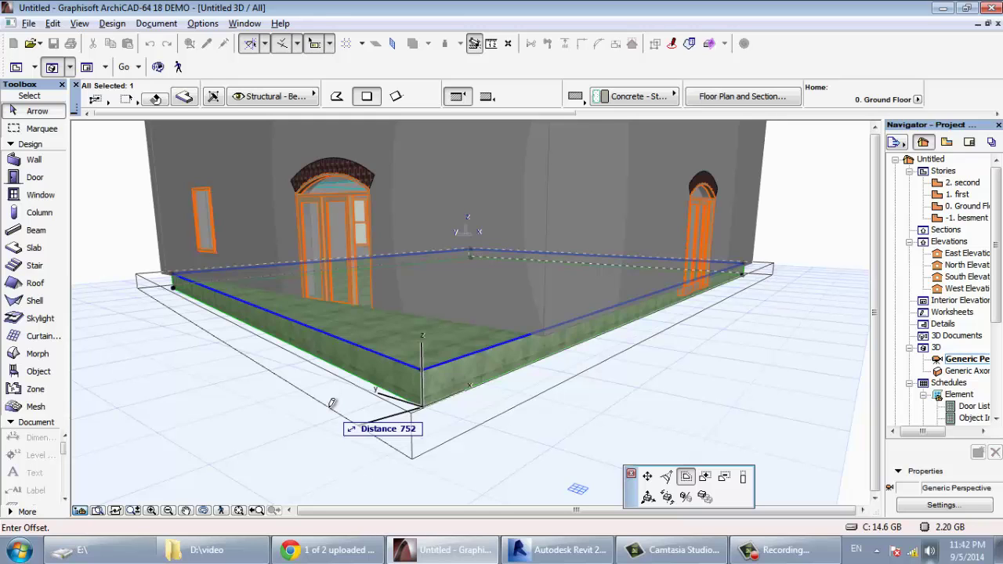
pyautogui.write('700')
pyautogui.press('Return')
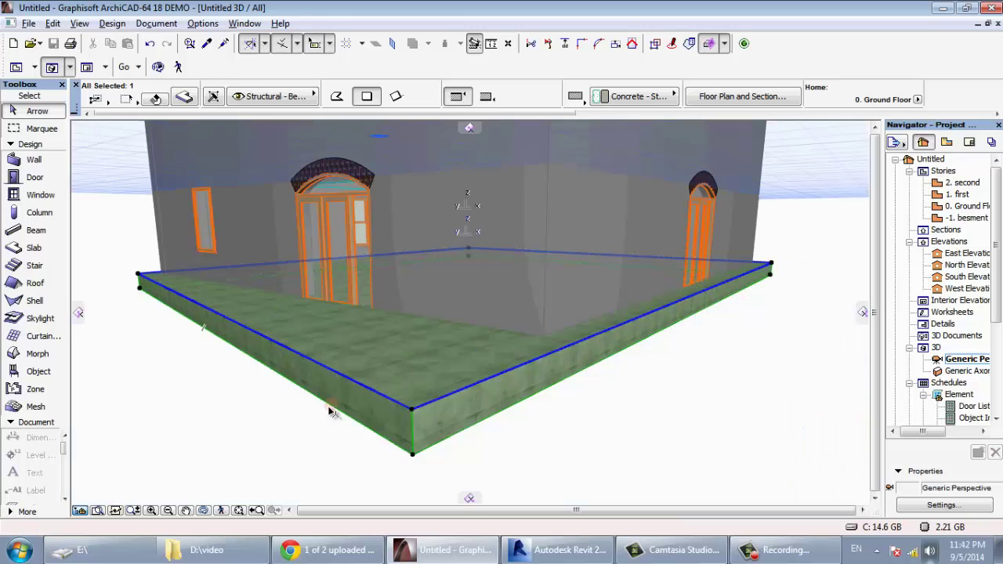
pyautogui.moveTo(293, 285)
pyautogui.keyDown('shift'); pyautogui.mouseDown(button='middle')
pyautogui.moveTo(680, 292)
pyautogui.moveTo(518, 352)
pyautogui.mouseUp(button='middle'); pyautogui.keyUp('shift')
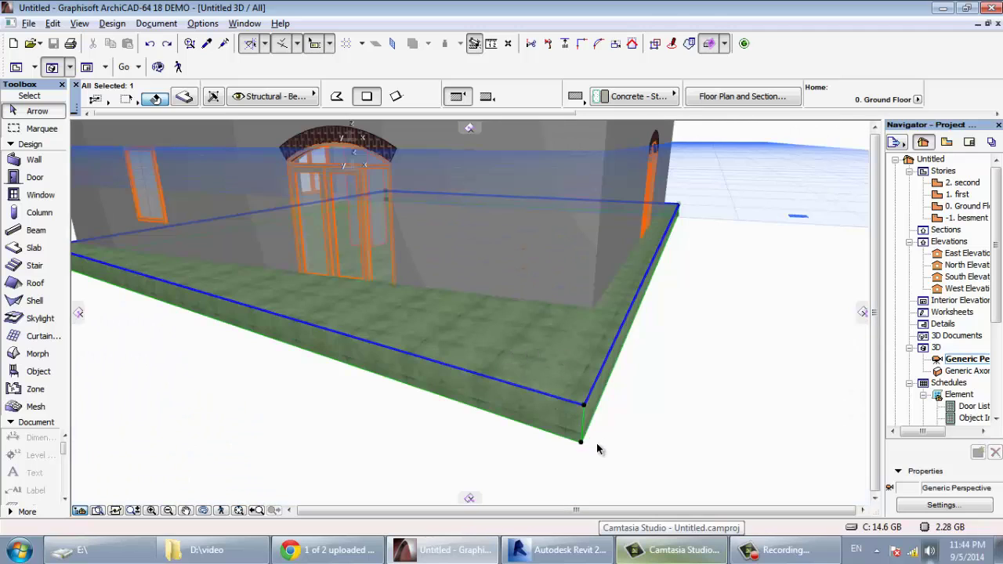
# Step: On the Ground Floor plan, cut a rectangular hole inside the slab
pyautogui.press('F2')
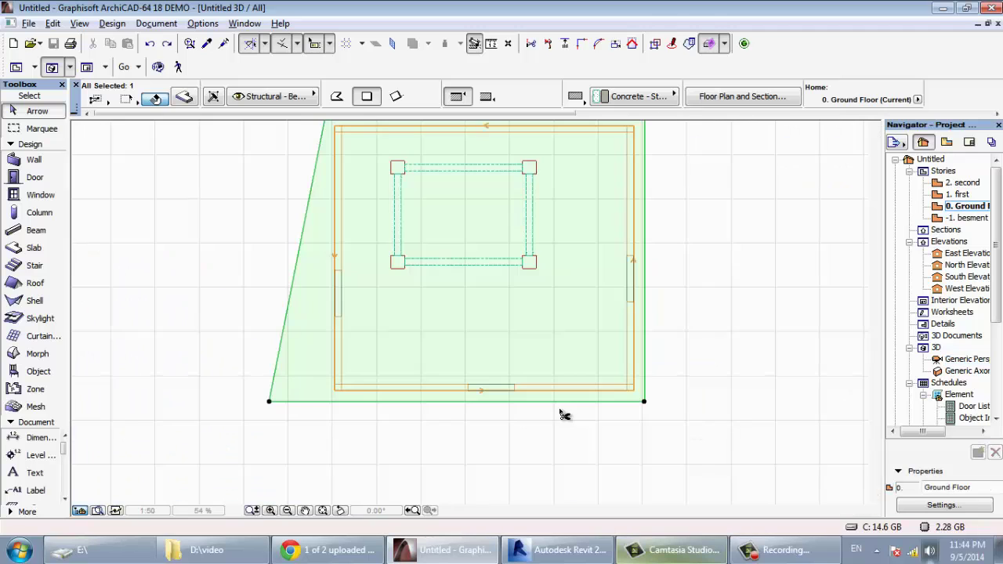
pyautogui.click(268, 402)
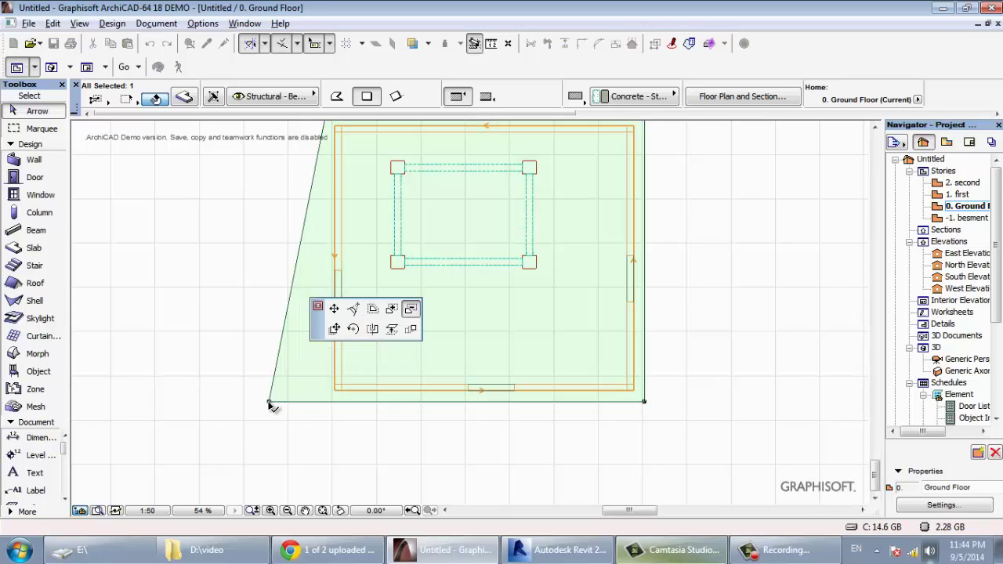
pyautogui.click(411, 311)
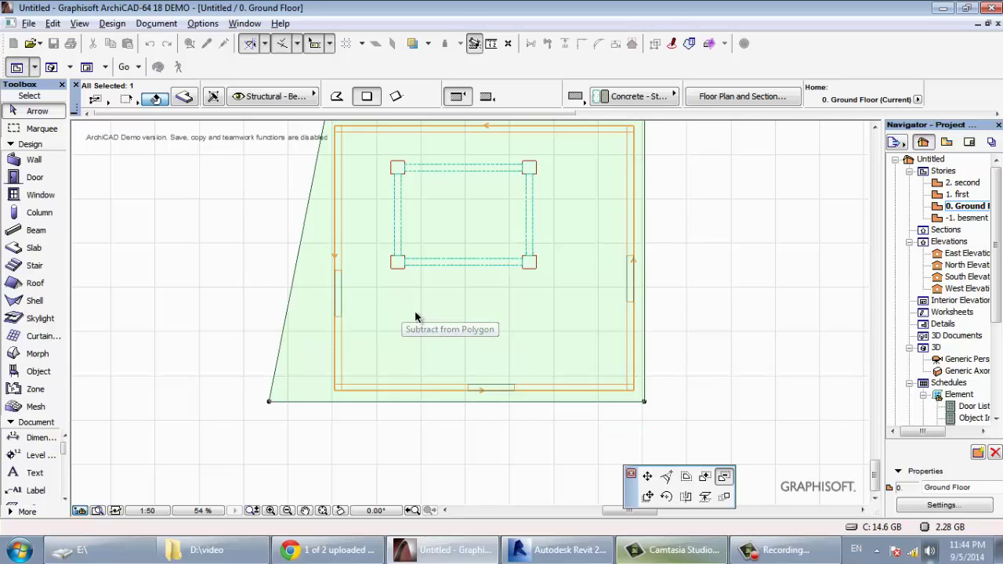
pyautogui.click(381, 360)
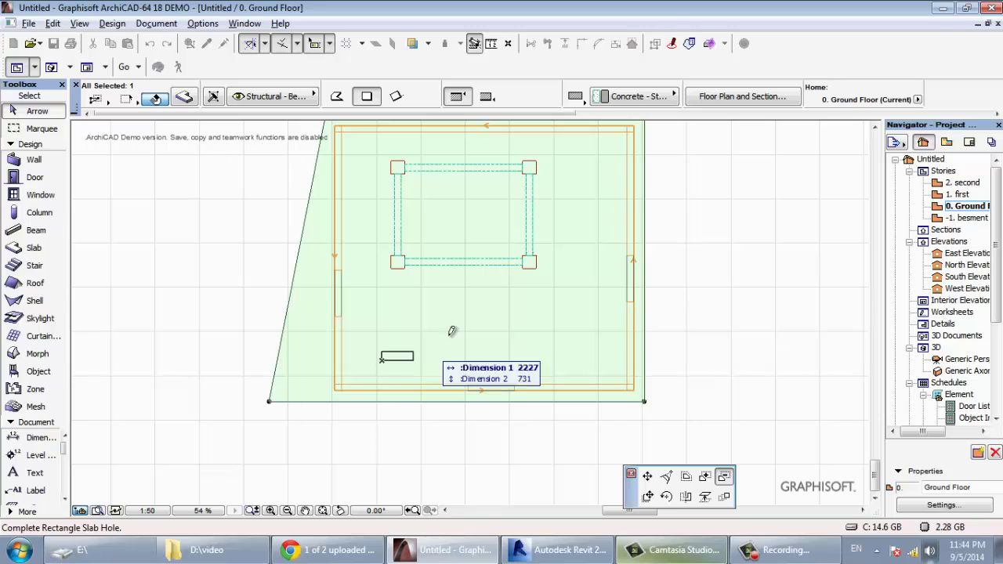
pyautogui.click(486, 294)
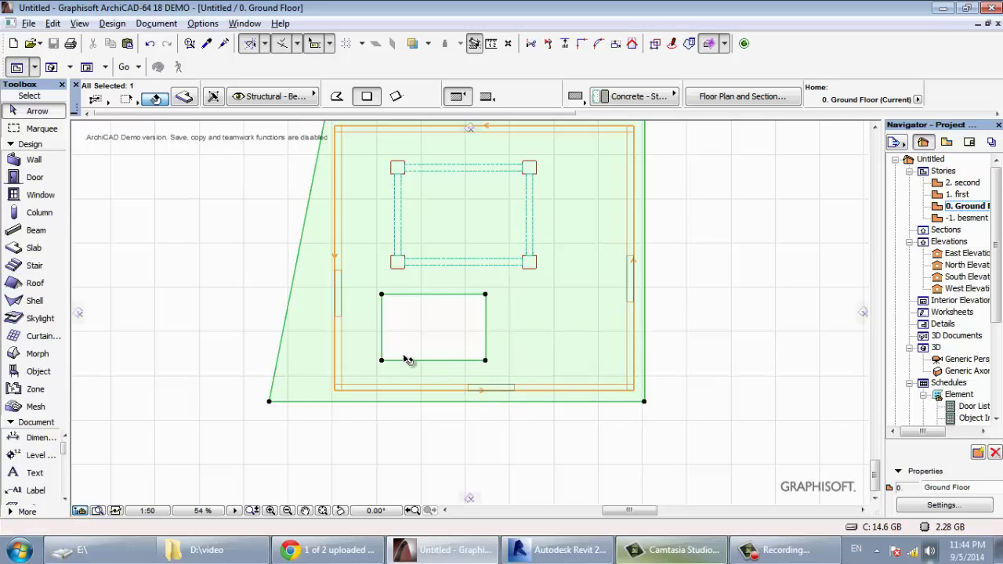
# Step: Add a rectangular extension to the slab below its bottom edge
pyautogui.click(268, 403)
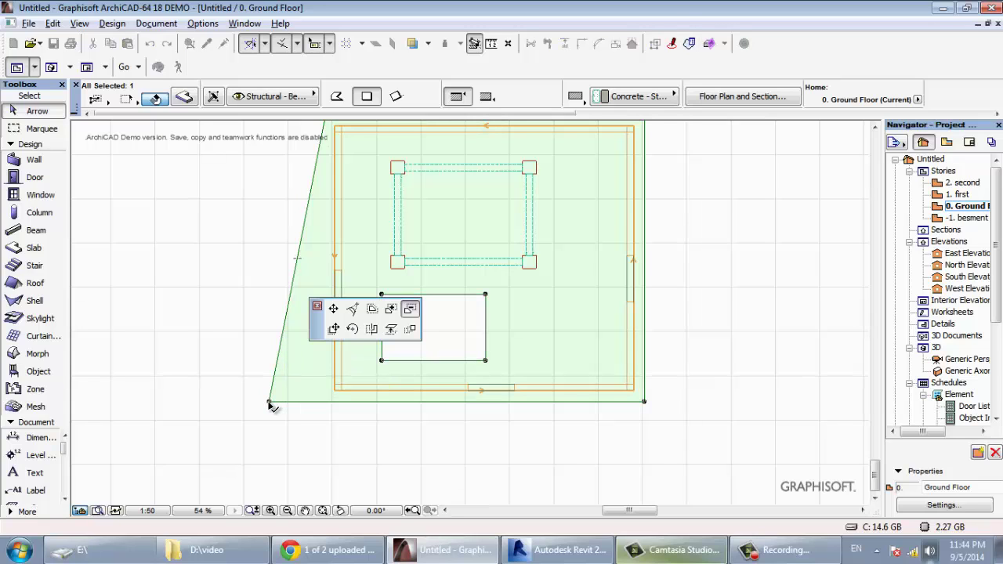
pyautogui.click(390, 308)
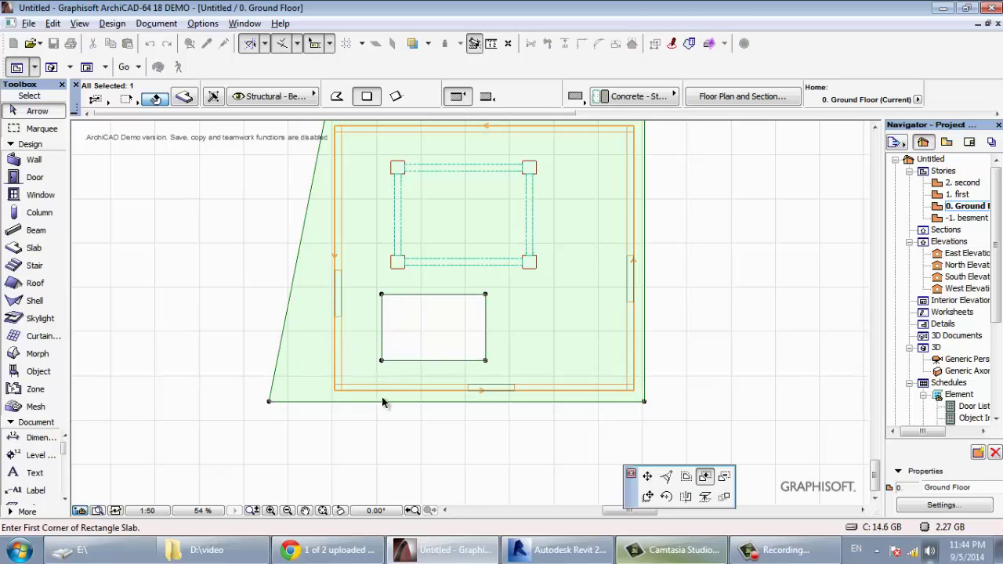
pyautogui.click(361, 402)
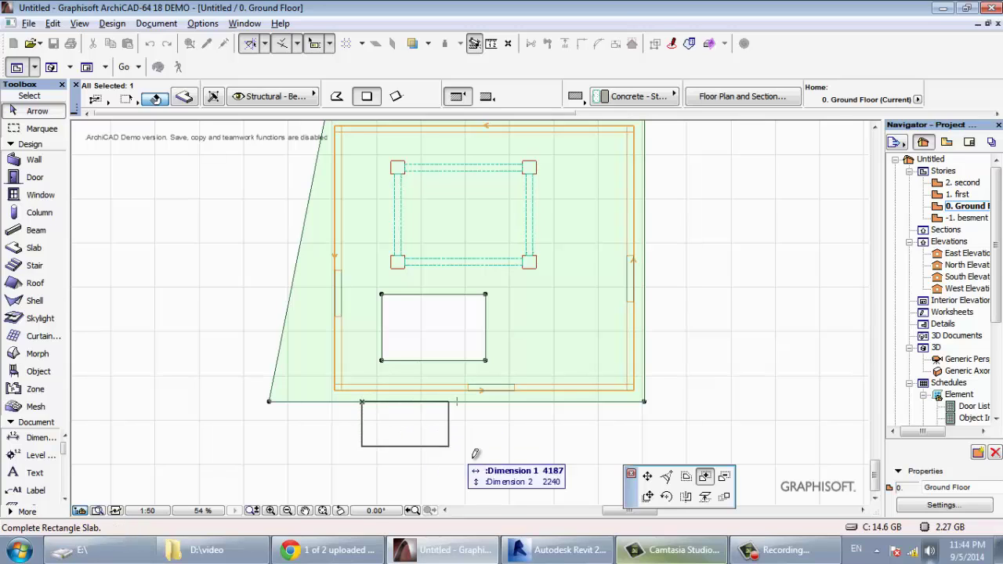
pyautogui.click(508, 467)
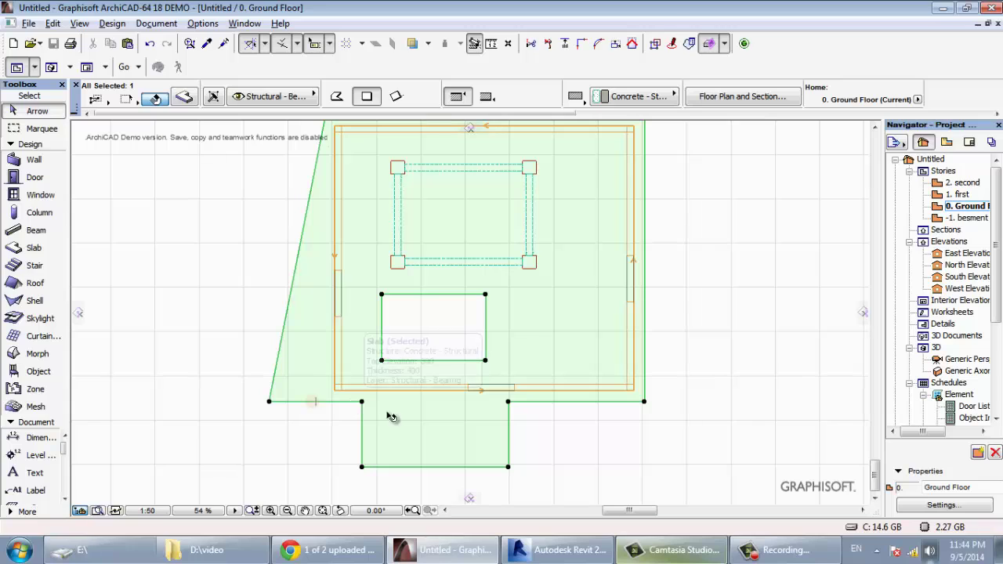
pyautogui.click(363, 468)
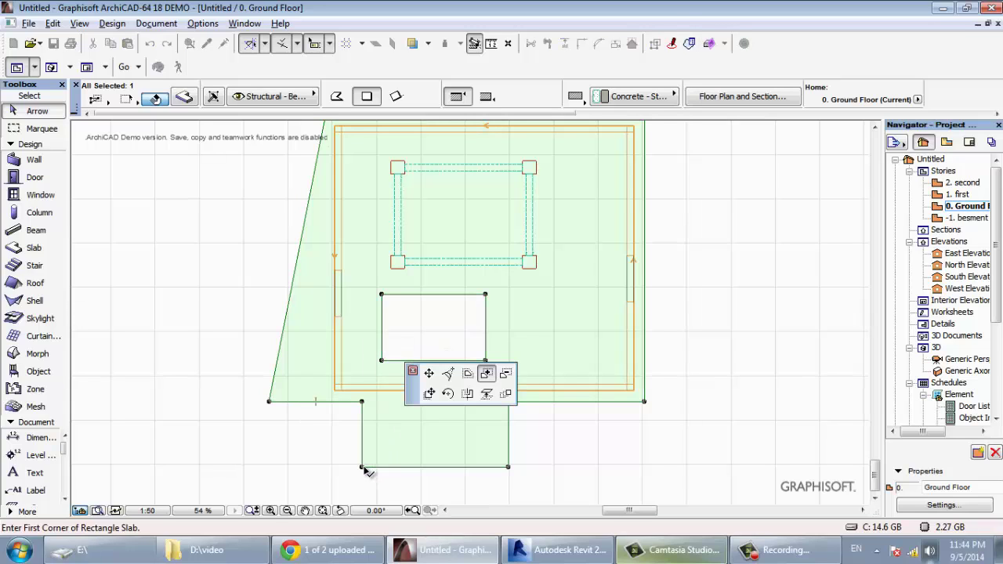
# Step: Select the slab and set up Multiply with the Drag with copies option
pyautogui.click(430, 394)
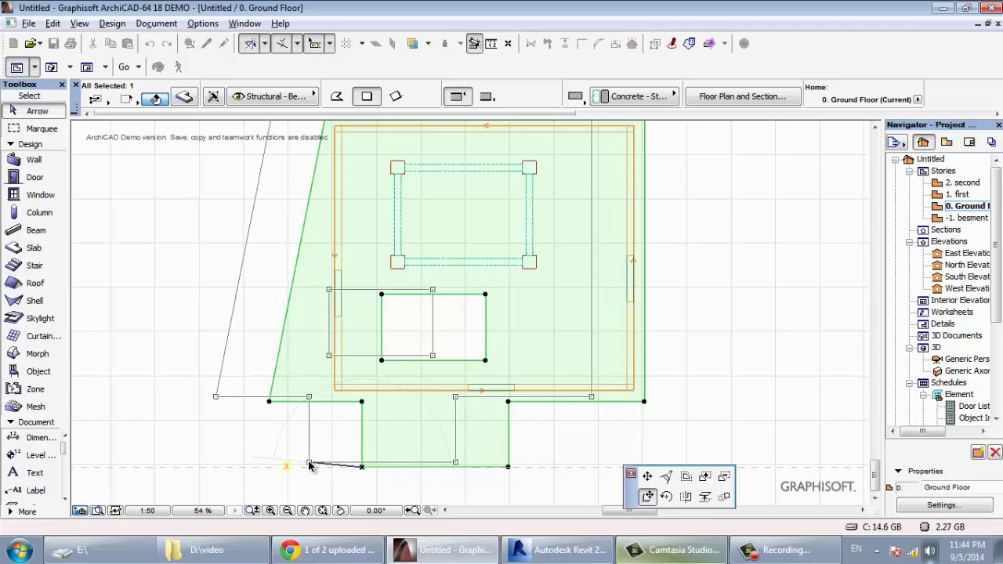
pyautogui.press('Escape')
pyautogui.click(362, 467)
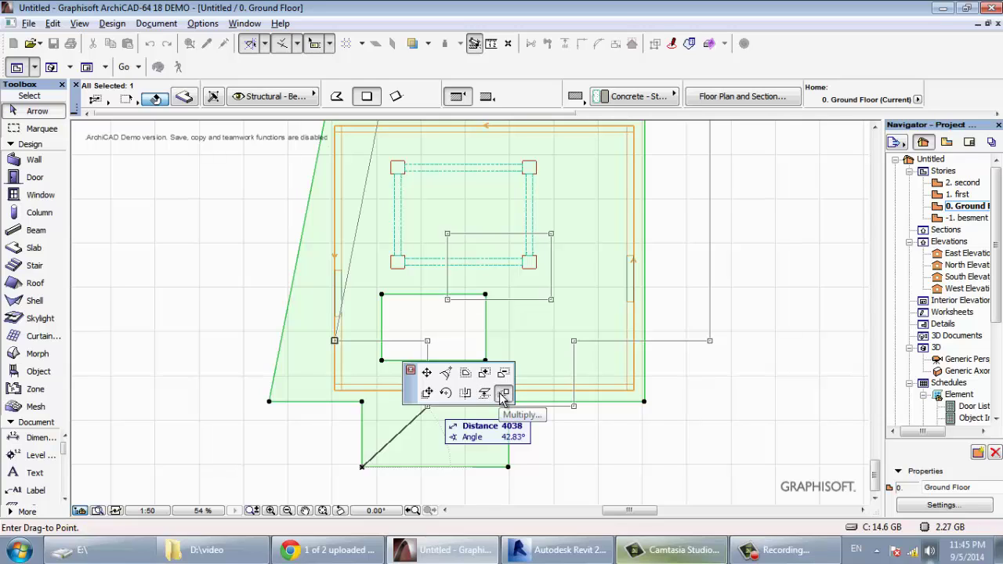
pyautogui.click(503, 394)
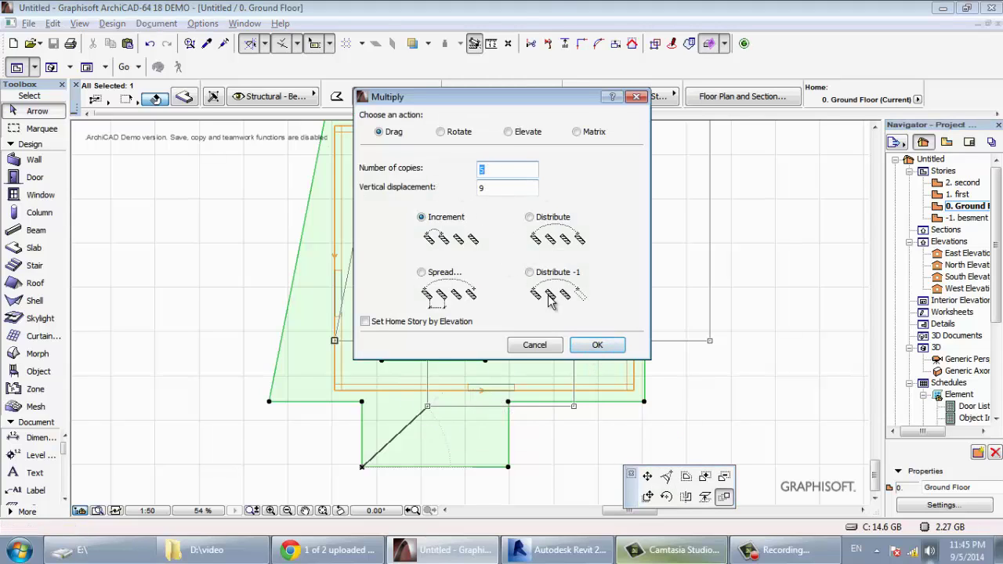
pyautogui.click(597, 345)
# Step: Place the slab copies, hole and extension included, in a row to the right
pyautogui.scroll(-3, 306, 298)
pyautogui.scroll(-2, 291, 324)
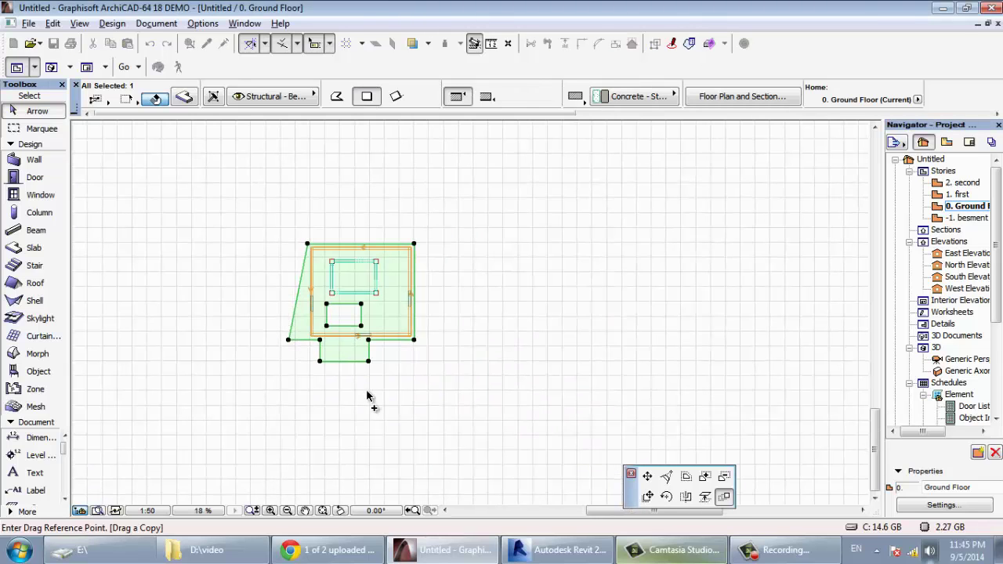
pyautogui.click(367, 393)
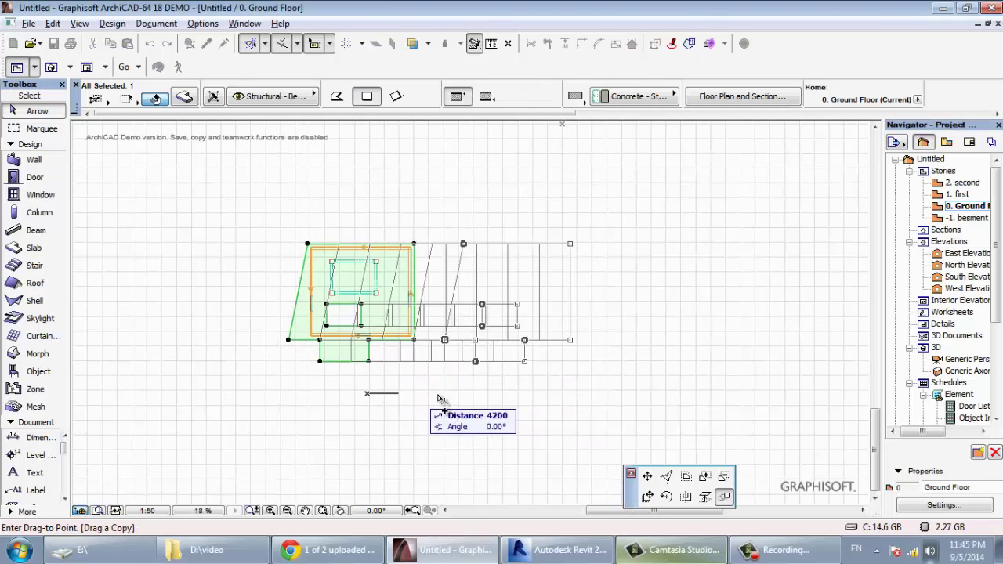
pyautogui.click(619, 395)
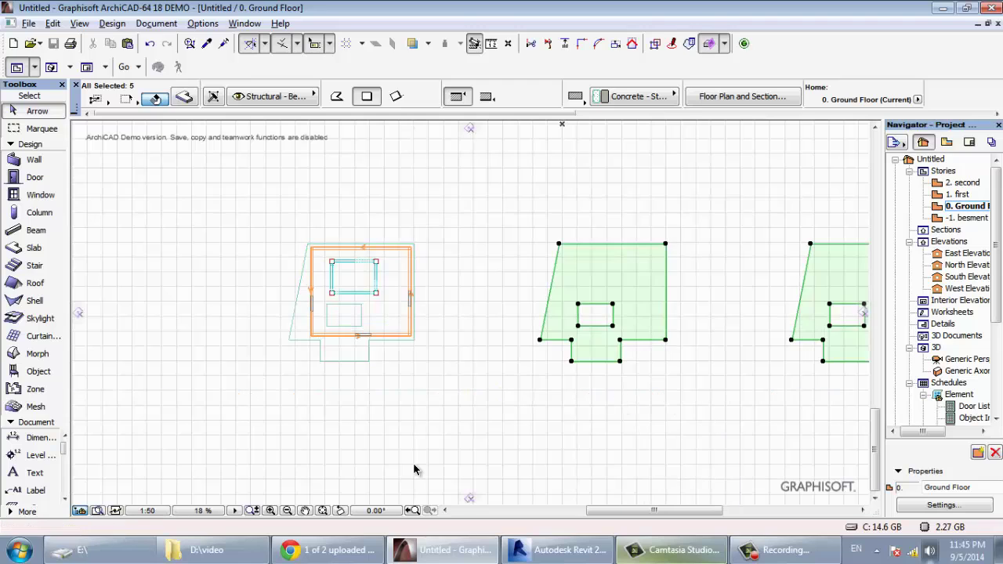
pyautogui.press('Escape')
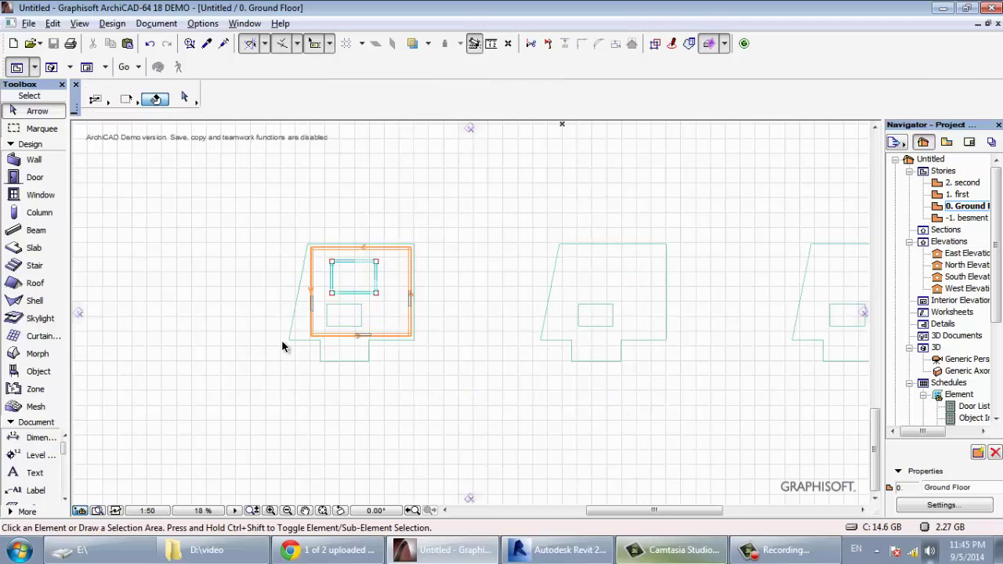
pyautogui.scroll(3, 273, 283)
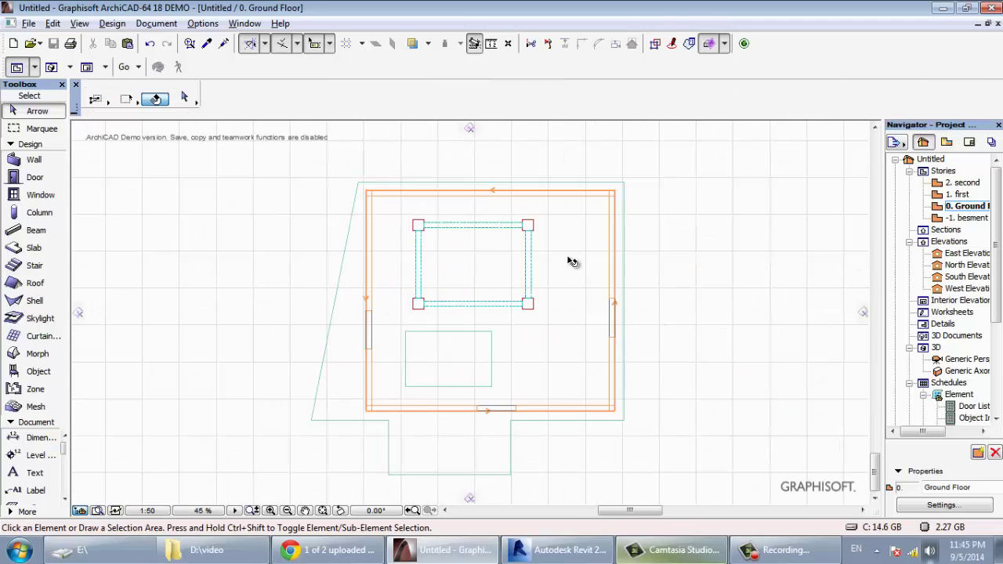